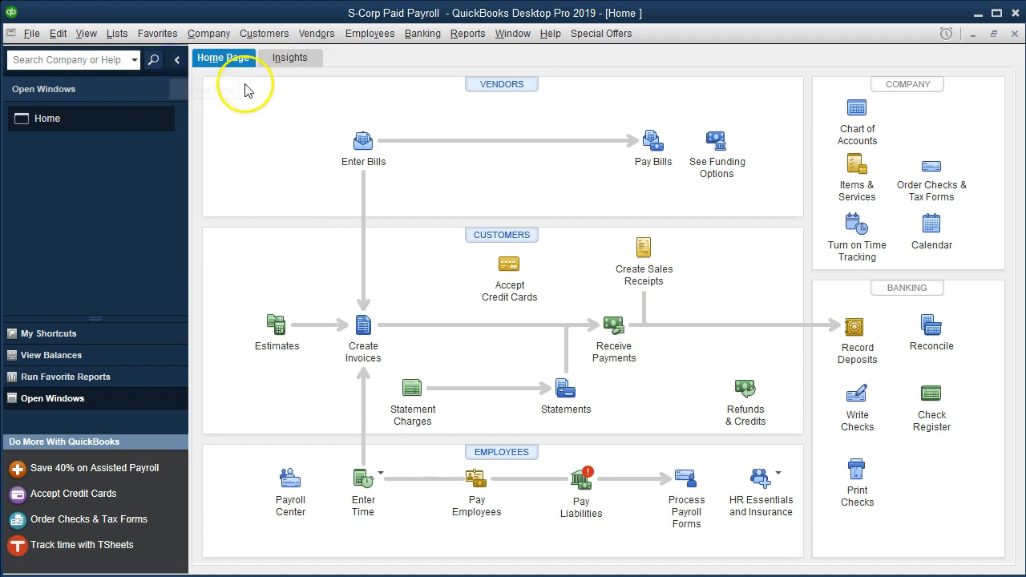
Step: Open the Payroll Summary report from the employee and payroll reports
{"action": "left_click", "coordinate": [419, 104]}
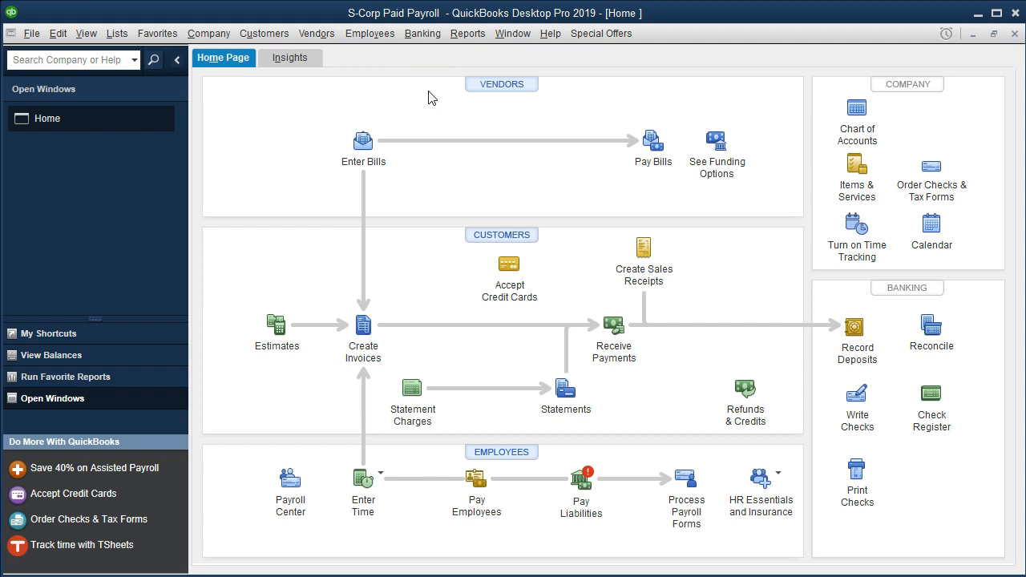
{"action": "left_click", "coordinate": [468, 36]}
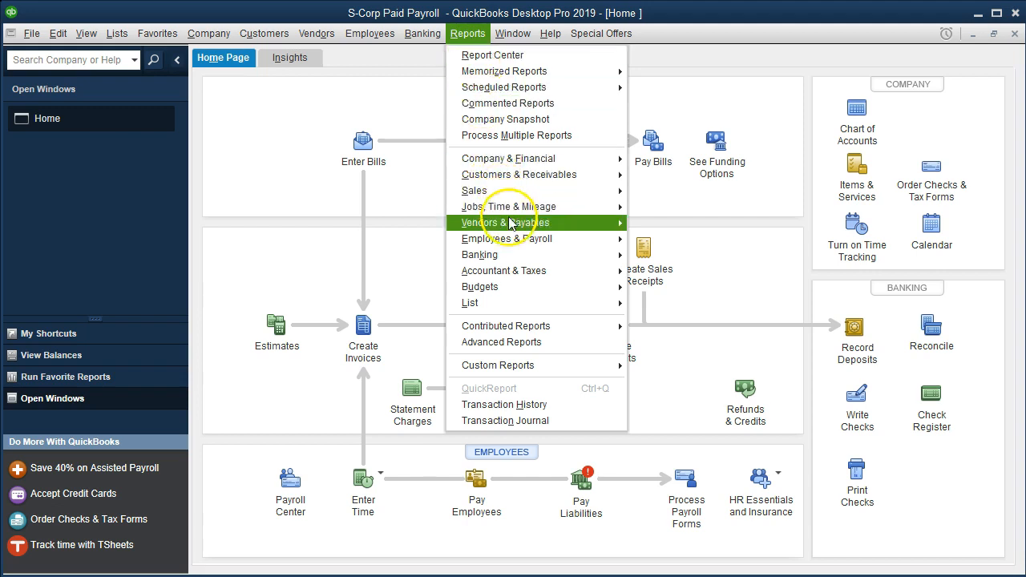
{"action": "mouse_move", "coordinate": [517, 243]}
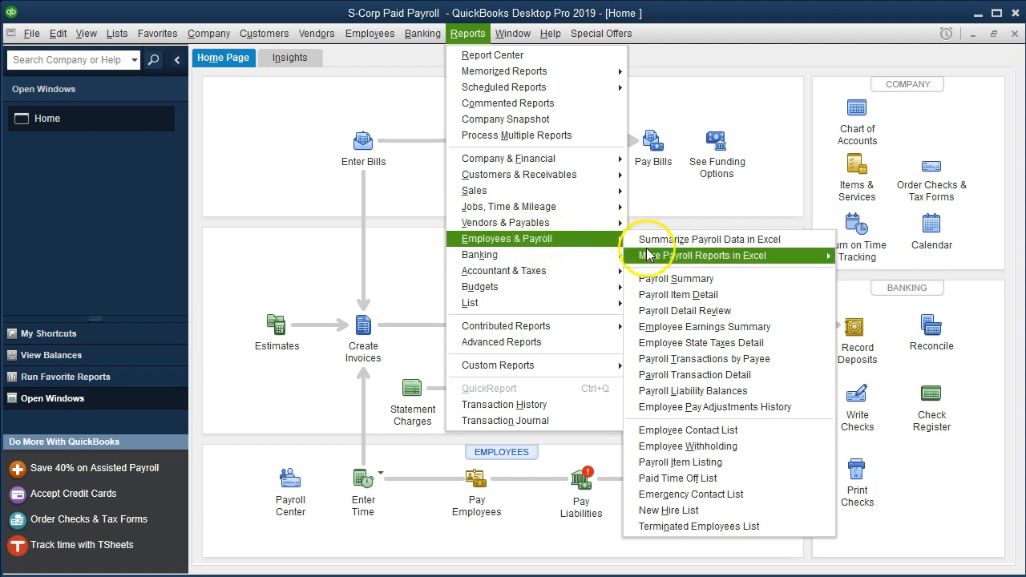
{"action": "left_click", "coordinate": [738, 286]}
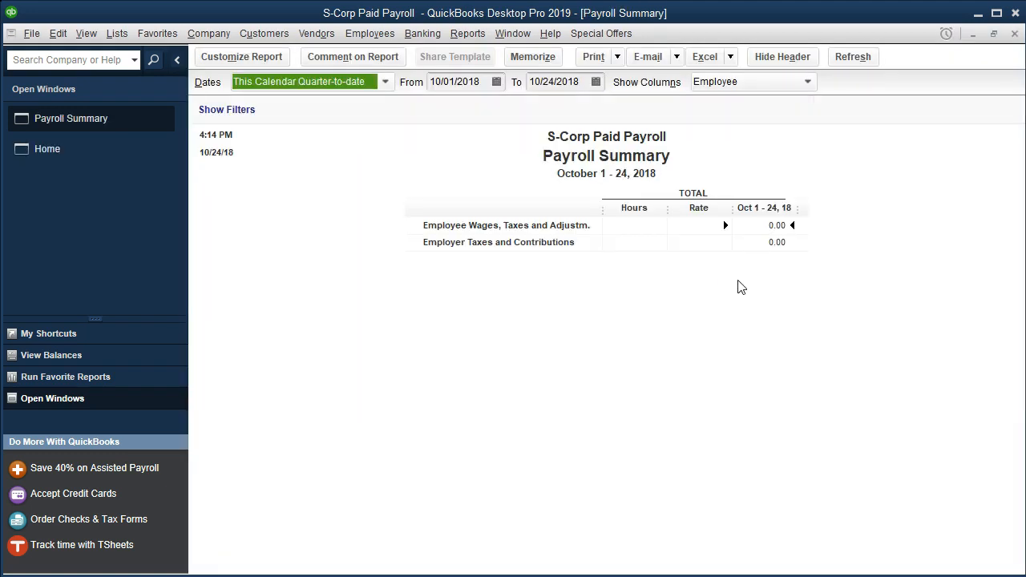
Step: Set the Payroll Summary date range from 01/01/2018 to 12/31/2018 and review the wages, withheld taxes and employer taxes
{"action": "key", "text": "Tab"}
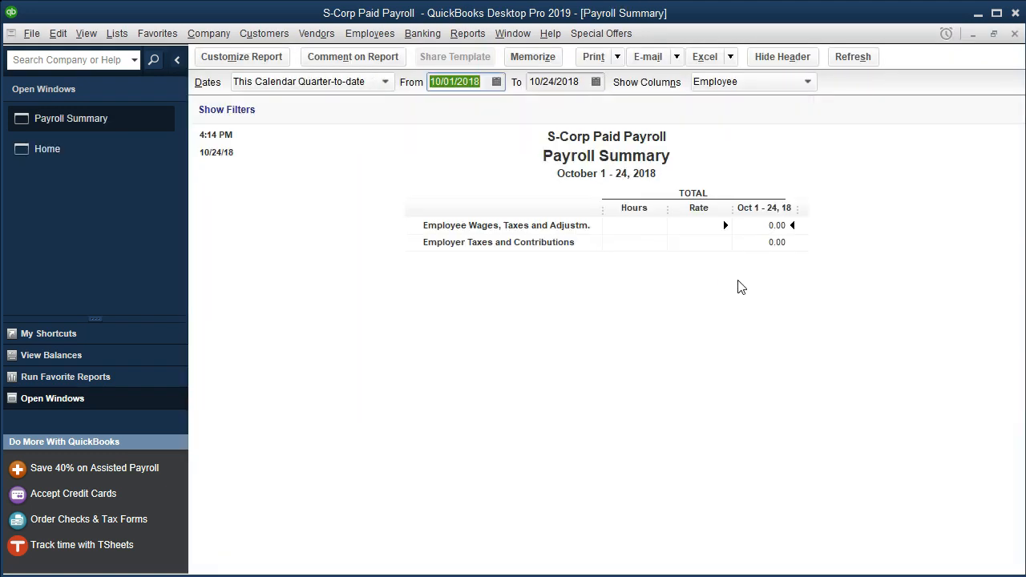
{"action": "type", "text": "01012018"}
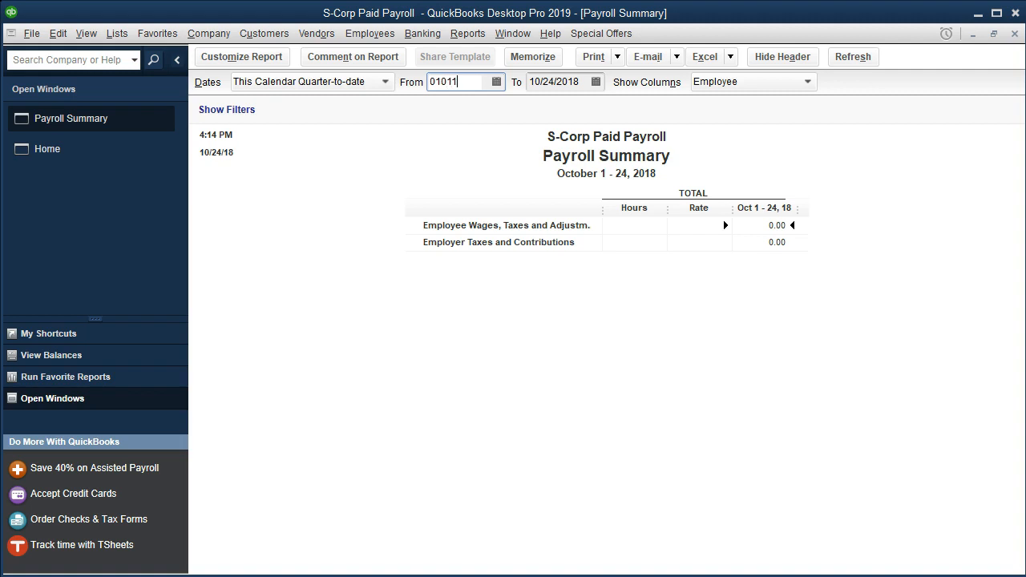
{"action": "key", "text": "Tab"}
{"action": "type", "text": "123118"}
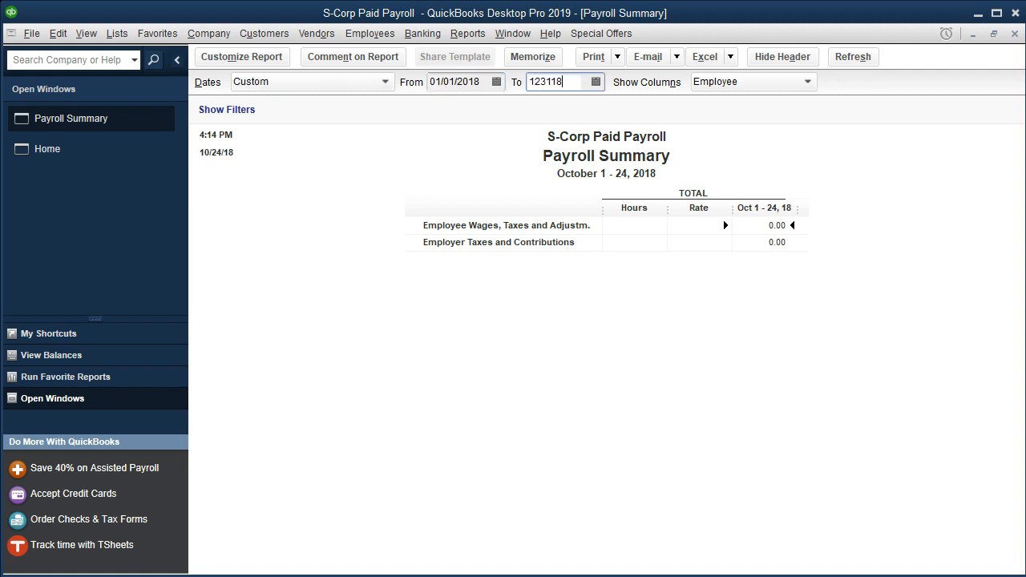
{"action": "key", "text": "Tab"}
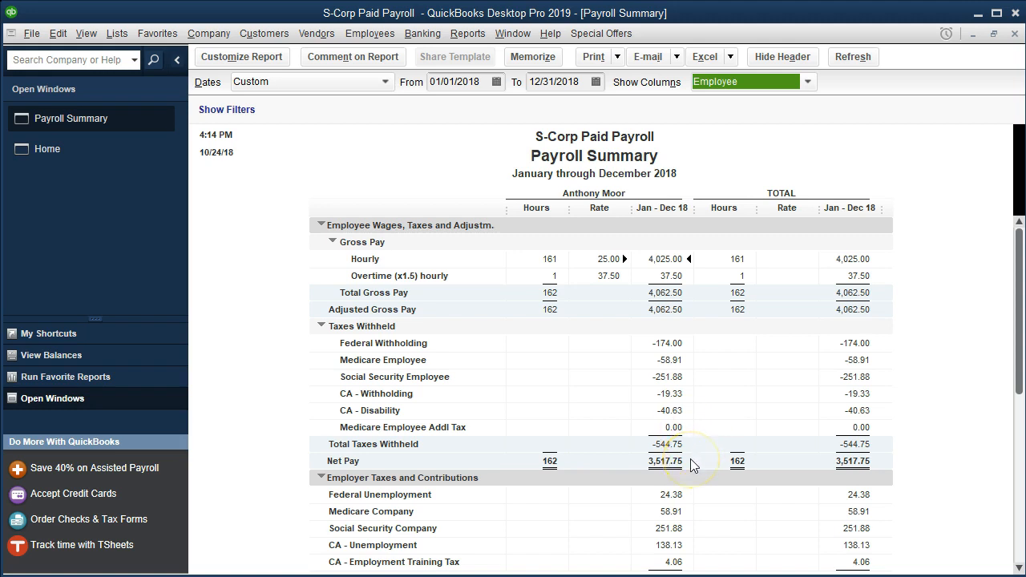
{"action": "scroll", "coordinate": [690, 458], "scroll_direction": "down", "scroll_amount": 1}
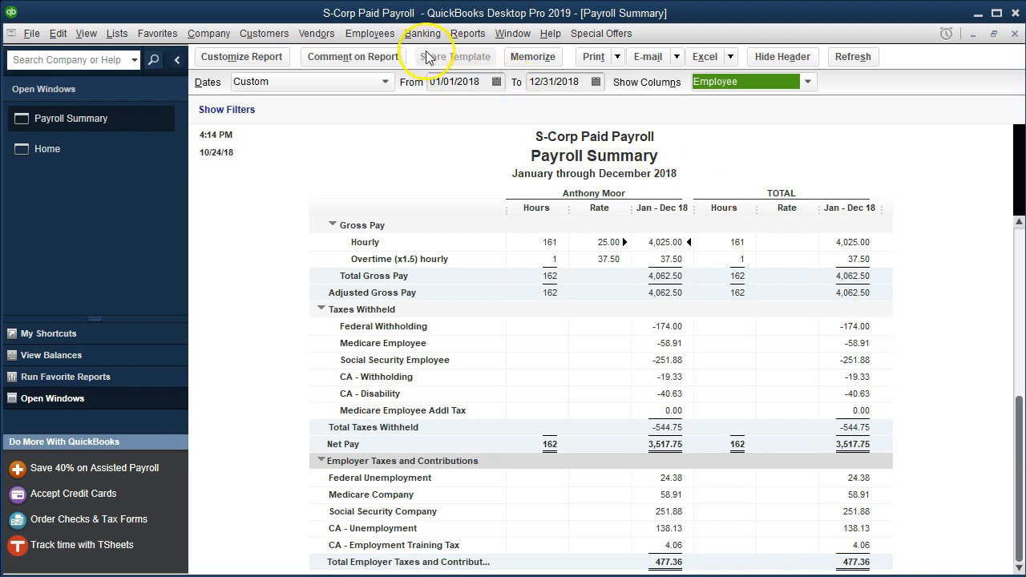
Step: Open the Payroll Center's list of payroll tax forms available for filing
{"action": "left_click", "coordinate": [377, 41]}
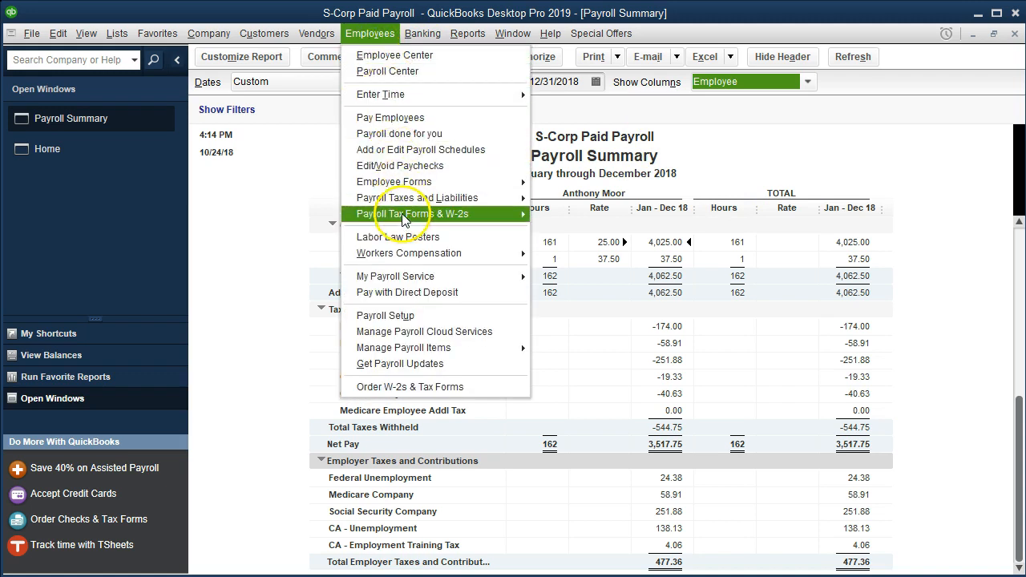
{"action": "mouse_move", "coordinate": [492, 216]}
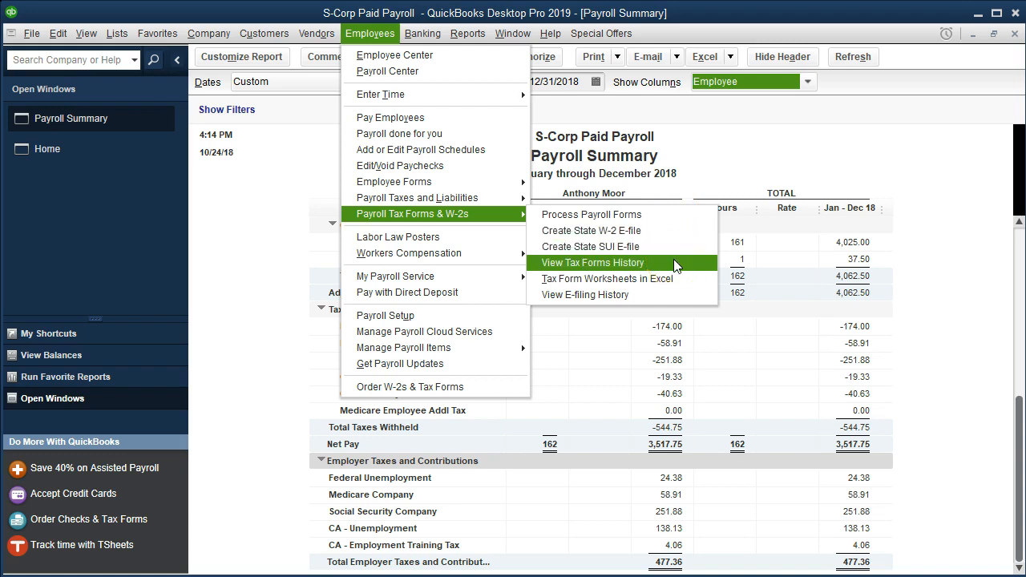
{"action": "left_click", "coordinate": [683, 215]}
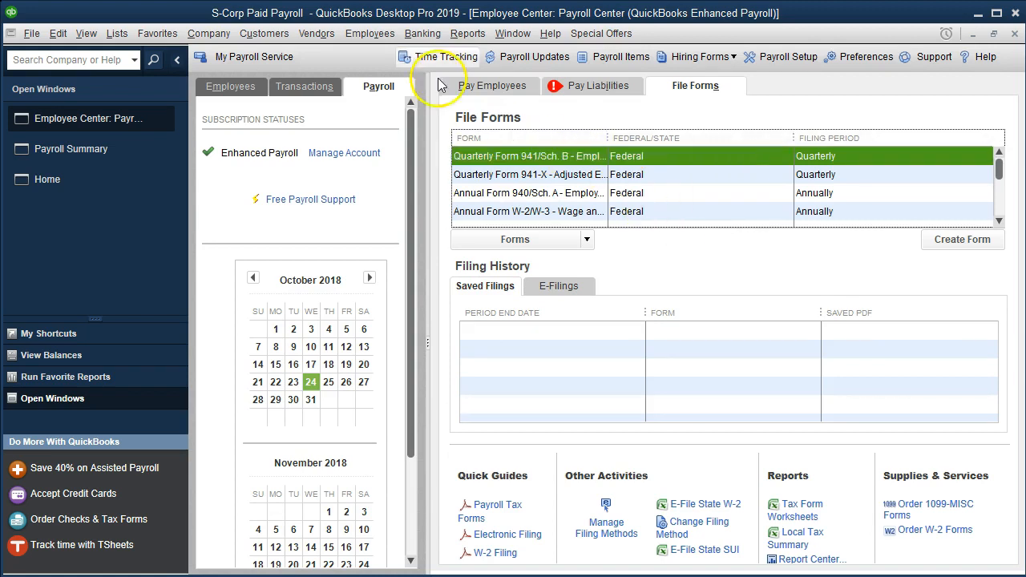
{"action": "left_click", "coordinate": [370, 34]}
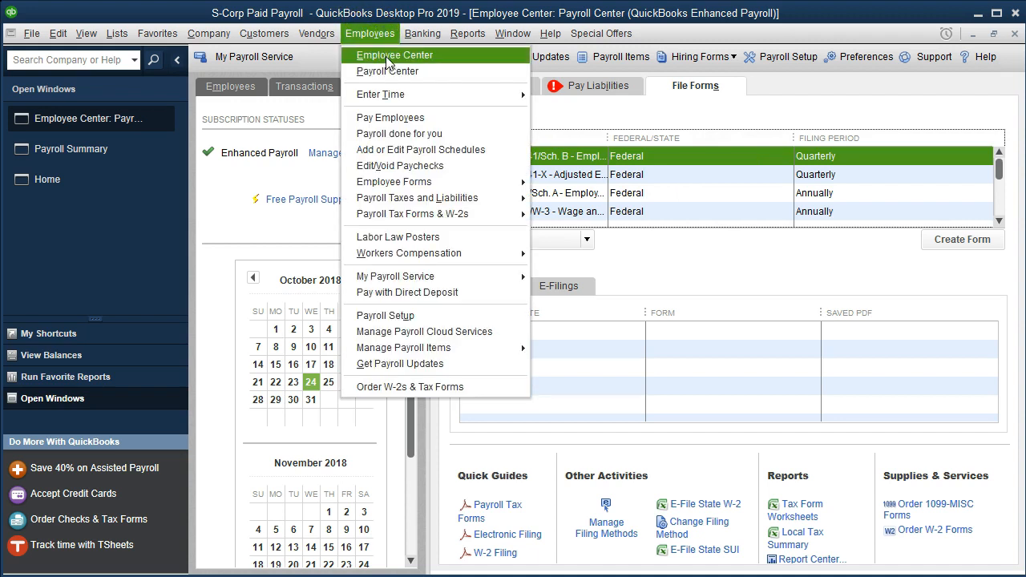
{"action": "left_click", "coordinate": [815, 112]}
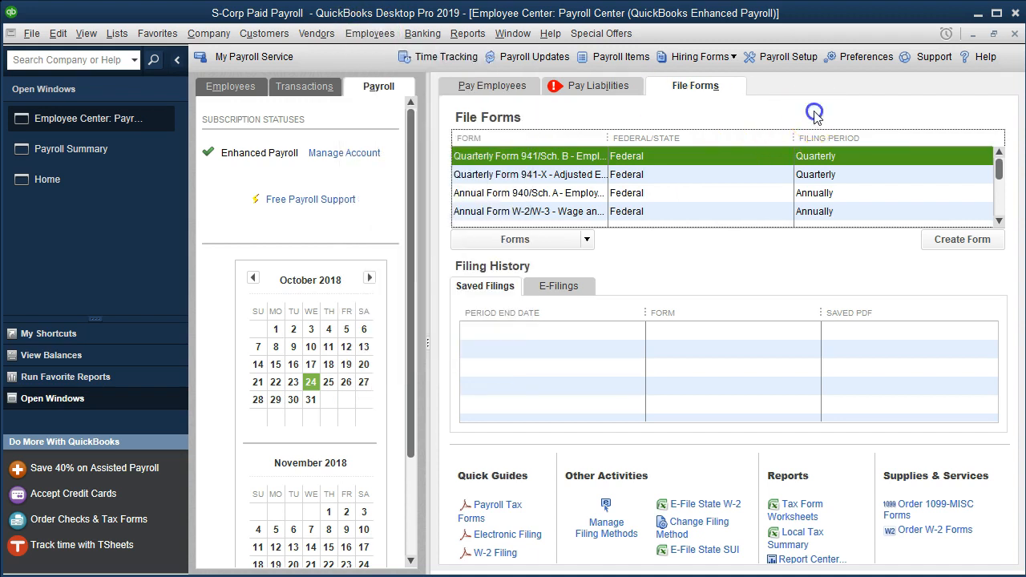
{"action": "left_click", "coordinate": [702, 90]}
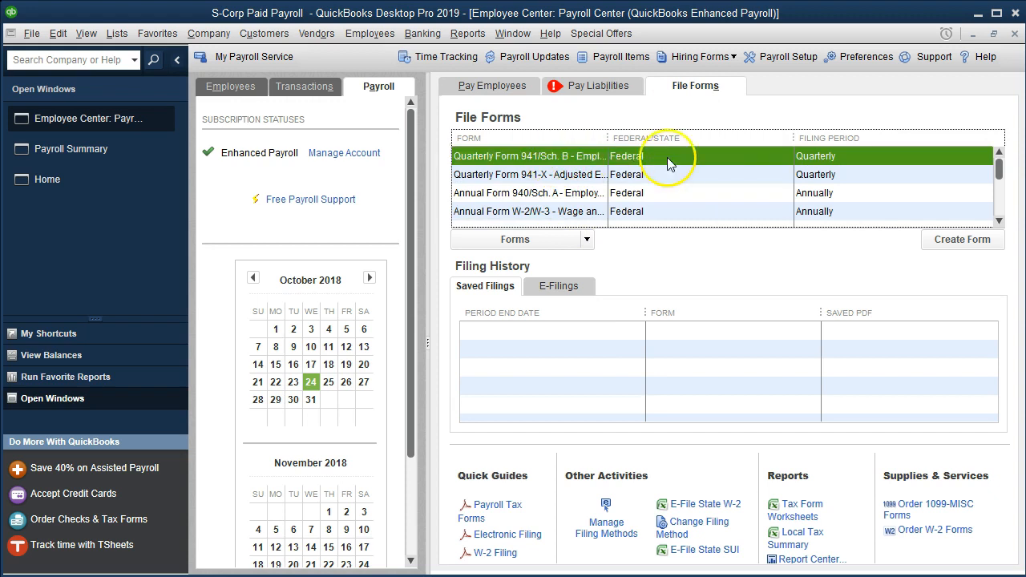
Step: Create the federal Quarterly Form 941/Sch. B for the quarter ending 03/31/2018
{"action": "left_click", "coordinate": [716, 157]}
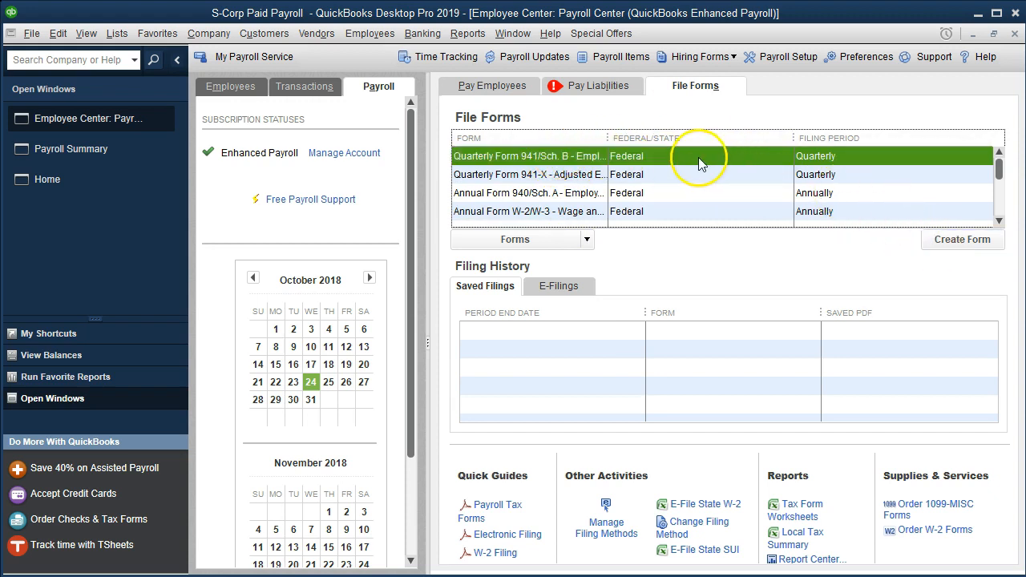
{"action": "double_click", "coordinate": [699, 160]}
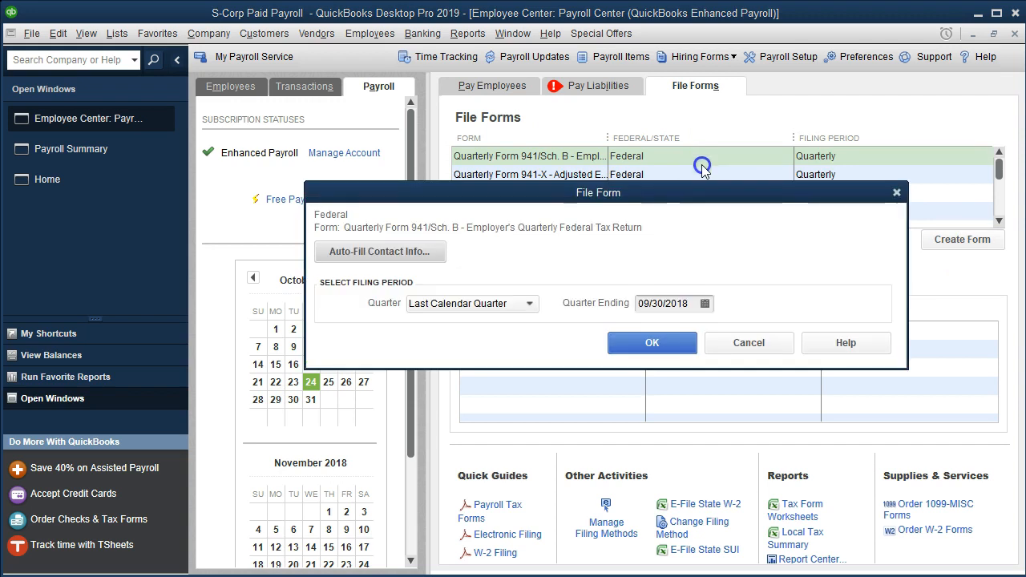
{"action": "left_click", "coordinate": [679, 301]}
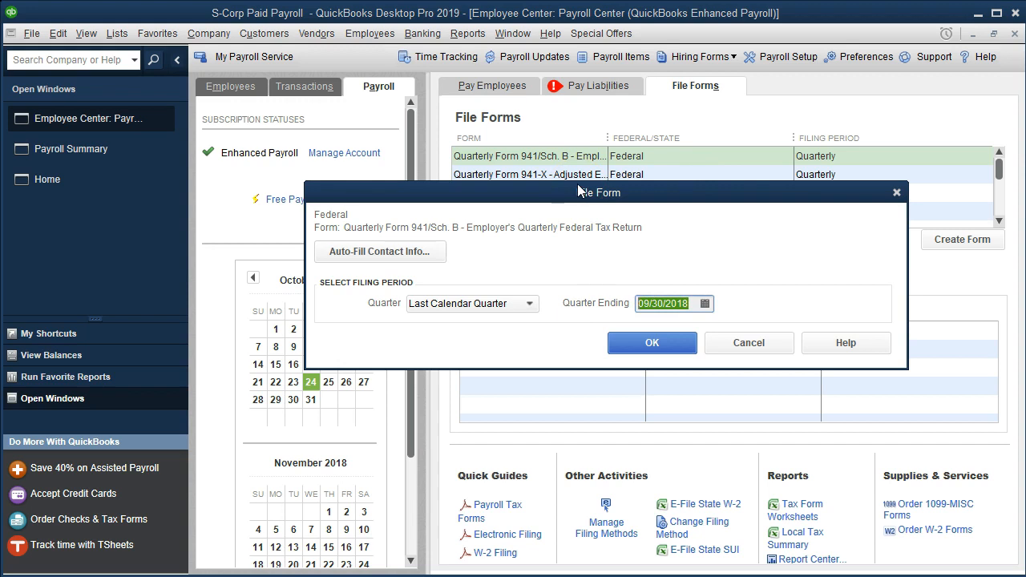
{"action": "type", "text": "033119"}
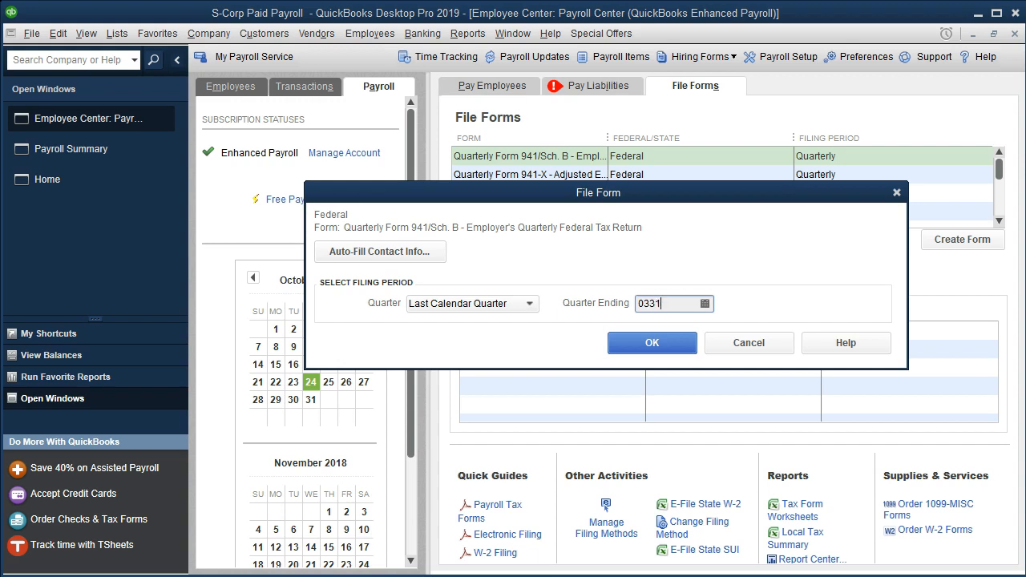
{"action": "key", "text": "Tab"}
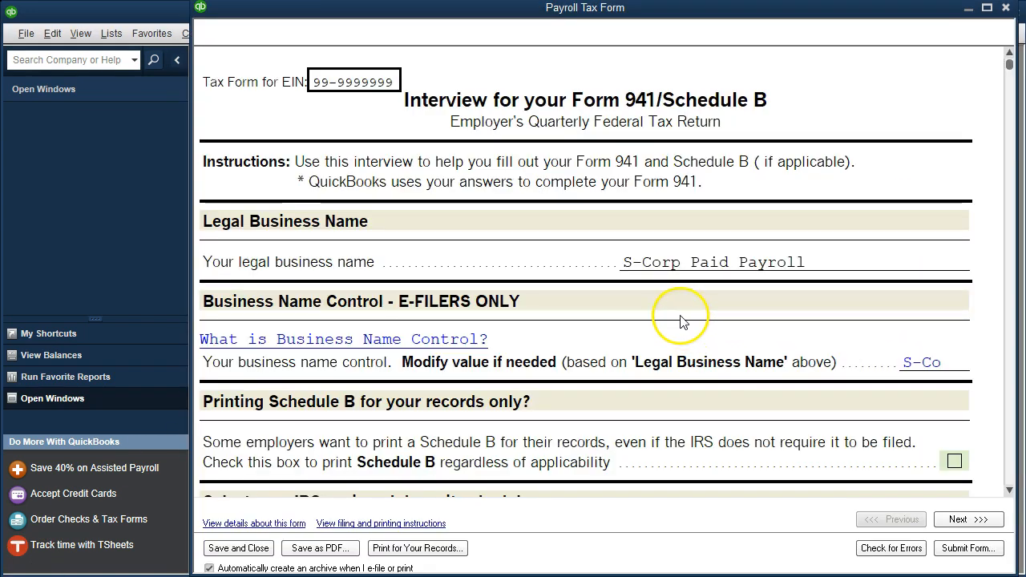
Step: Review the Form 941 interview down to the IRS deposit schedule and advance to the Form 941 page
{"action": "scroll", "coordinate": [685, 328], "scroll_direction": "down", "scroll_amount": 3}
{"action": "scroll", "coordinate": [678, 322], "scroll_direction": "down", "scroll_amount": 2}
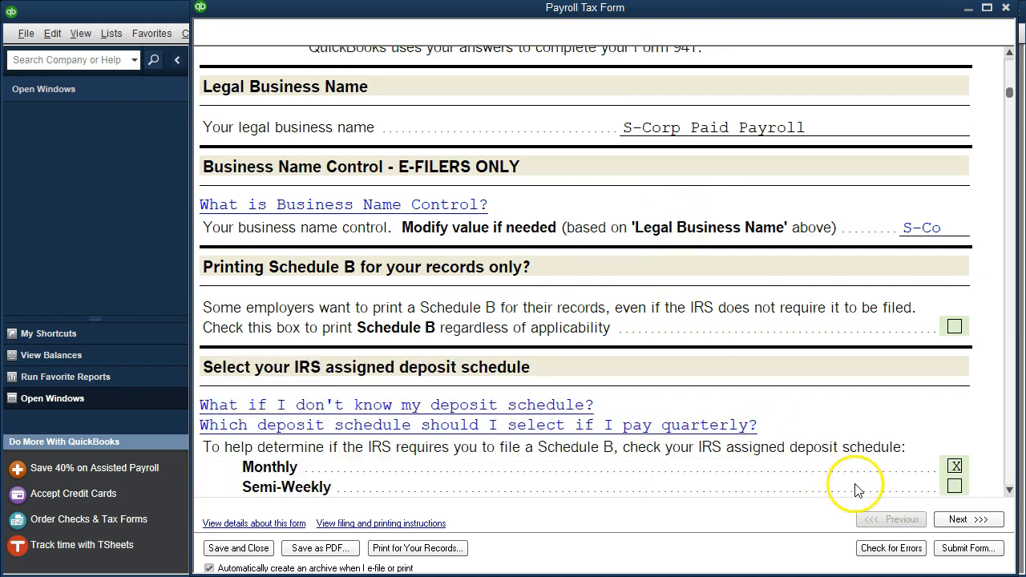
{"action": "left_click", "coordinate": [957, 520]}
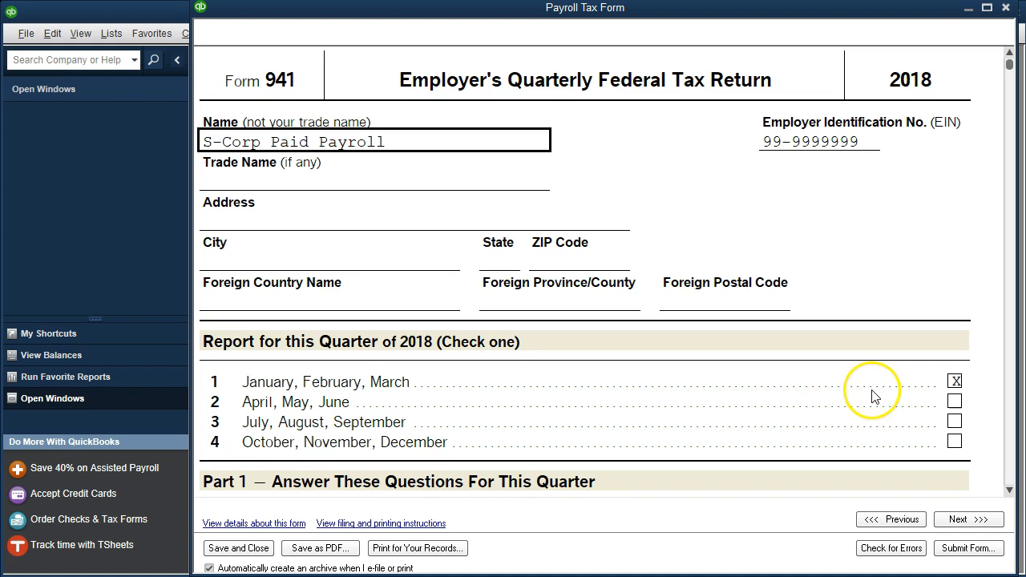
Step: Examine the reported quarter and Part 1 lines 1 to 5d of Form 941, covering wages, income tax withheld, social security and Medicare
{"action": "scroll", "coordinate": [873, 395], "scroll_direction": "down", "scroll_amount": 1}
{"action": "scroll", "coordinate": [874, 395], "scroll_direction": "down", "scroll_amount": 4}
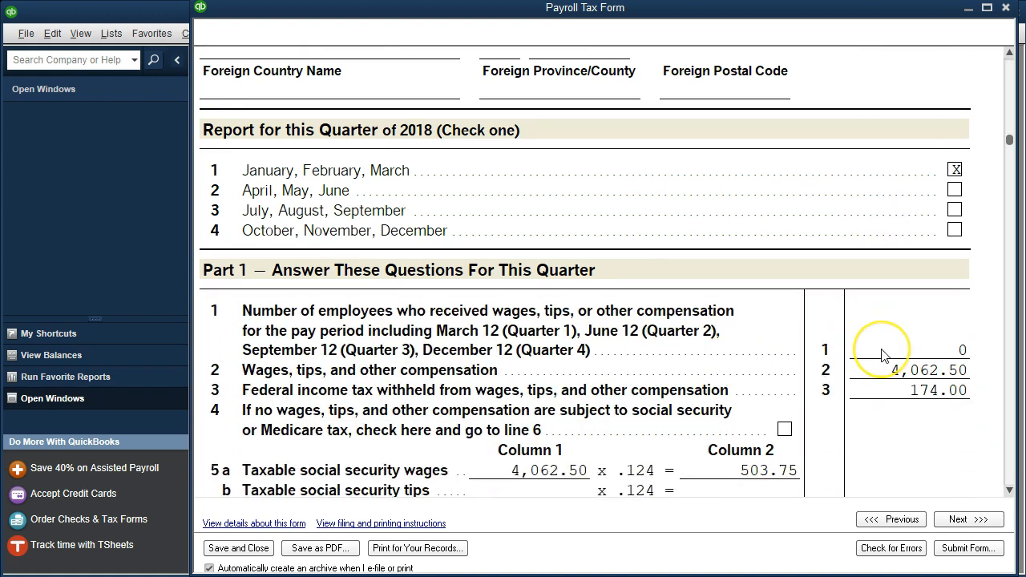
{"action": "scroll", "coordinate": [882, 355], "scroll_direction": "down", "scroll_amount": 1}
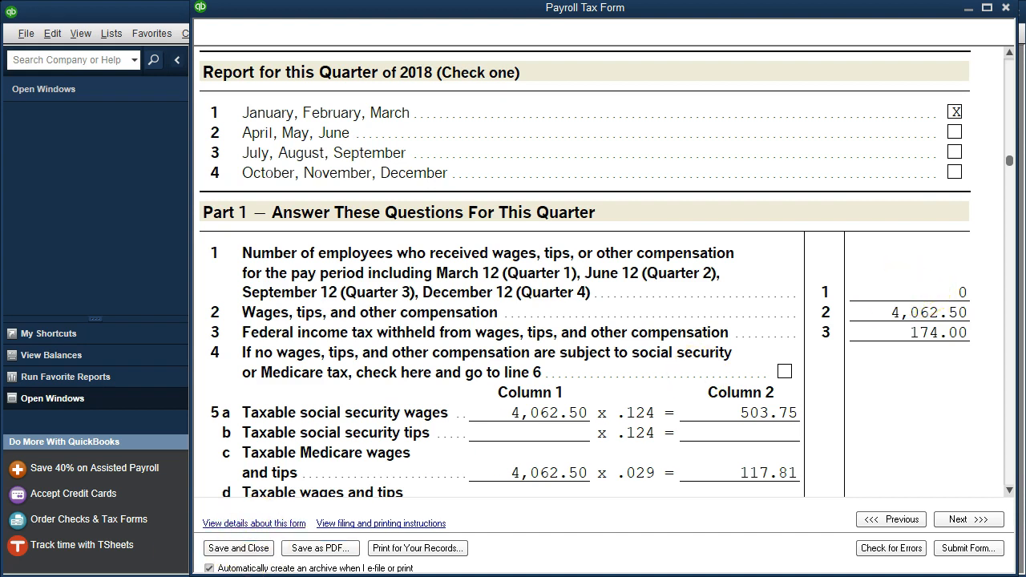
{"action": "left_click", "coordinate": [936, 282]}
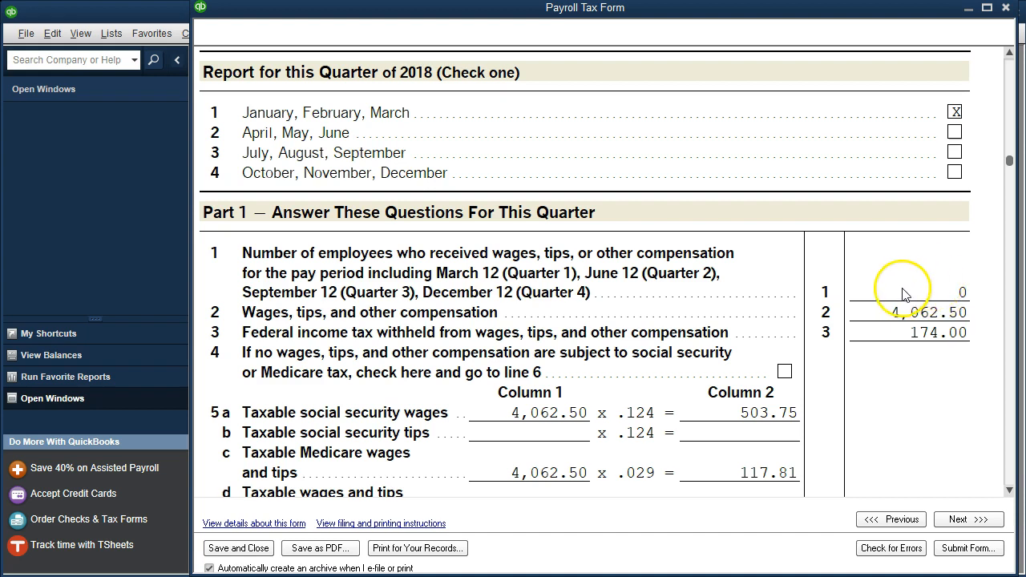
{"action": "scroll", "coordinate": [905, 305], "scroll_direction": "down", "scroll_amount": 1}
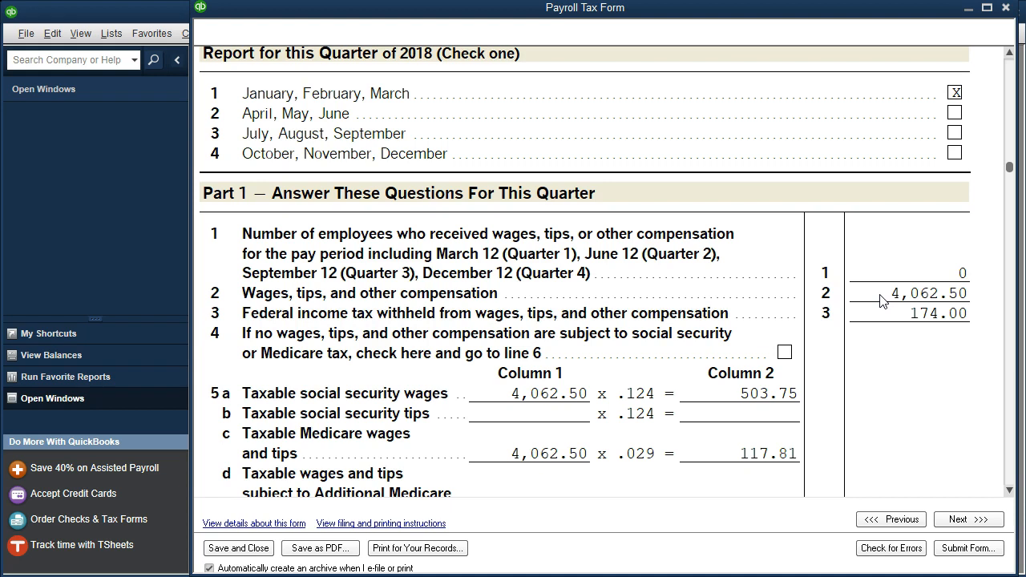
{"action": "scroll", "coordinate": [882, 300], "scroll_direction": "down", "scroll_amount": 1}
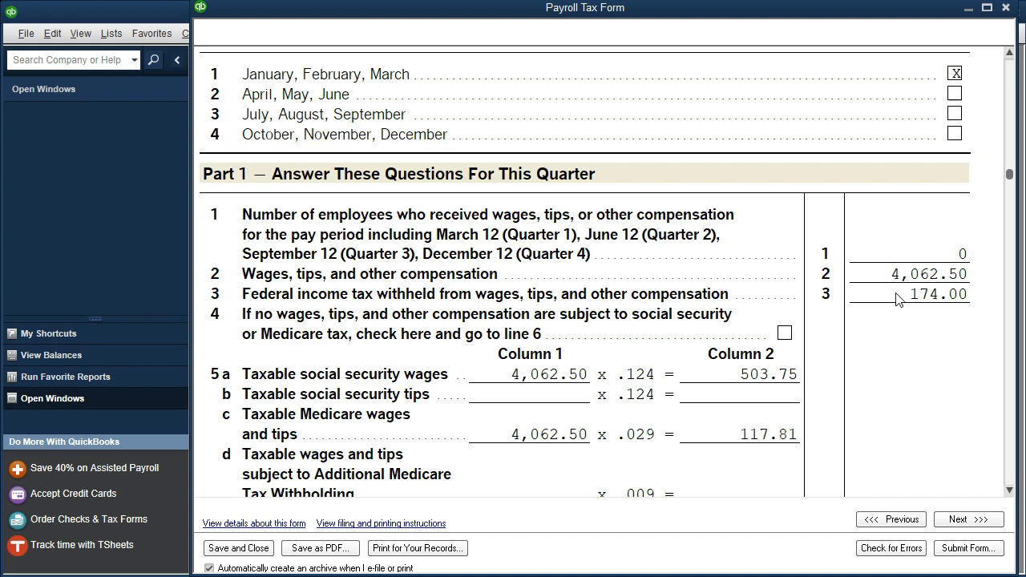
{"action": "scroll", "coordinate": [896, 298], "scroll_direction": "down", "scroll_amount": 2}
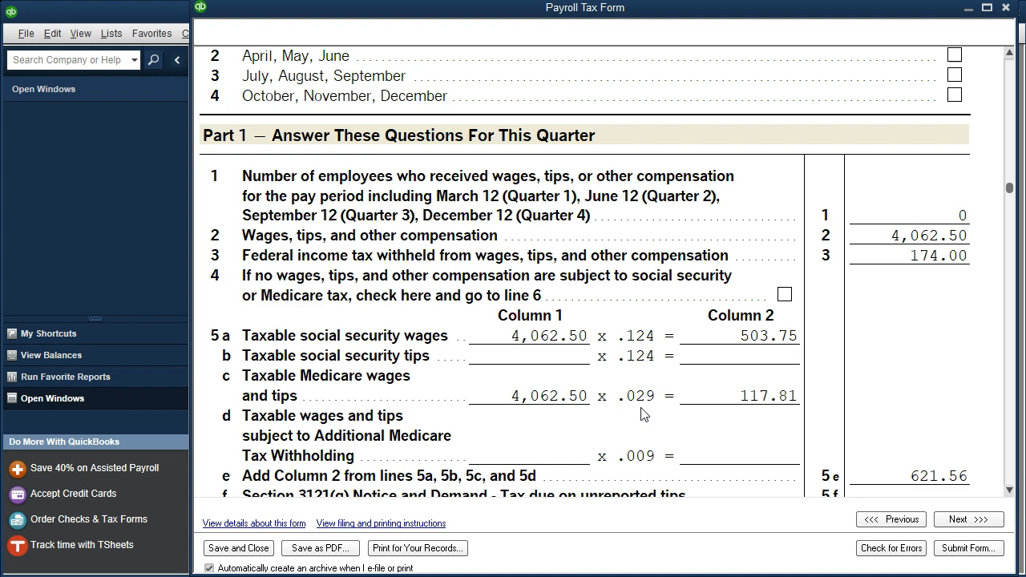
{"action": "scroll", "coordinate": [644, 412], "scroll_direction": "down", "scroll_amount": 1}
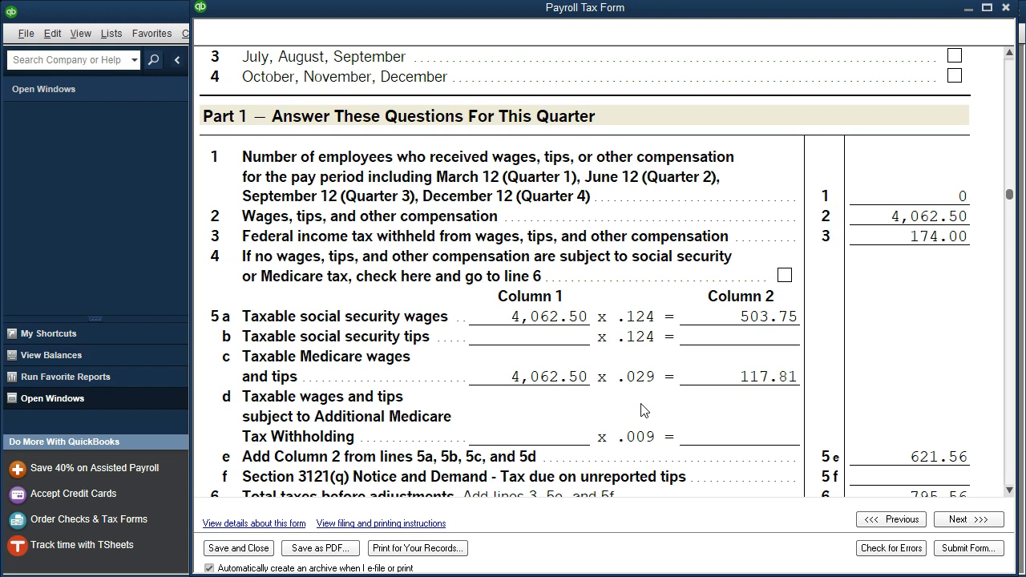
{"action": "scroll", "coordinate": [654, 393], "scroll_direction": "down", "scroll_amount": 1}
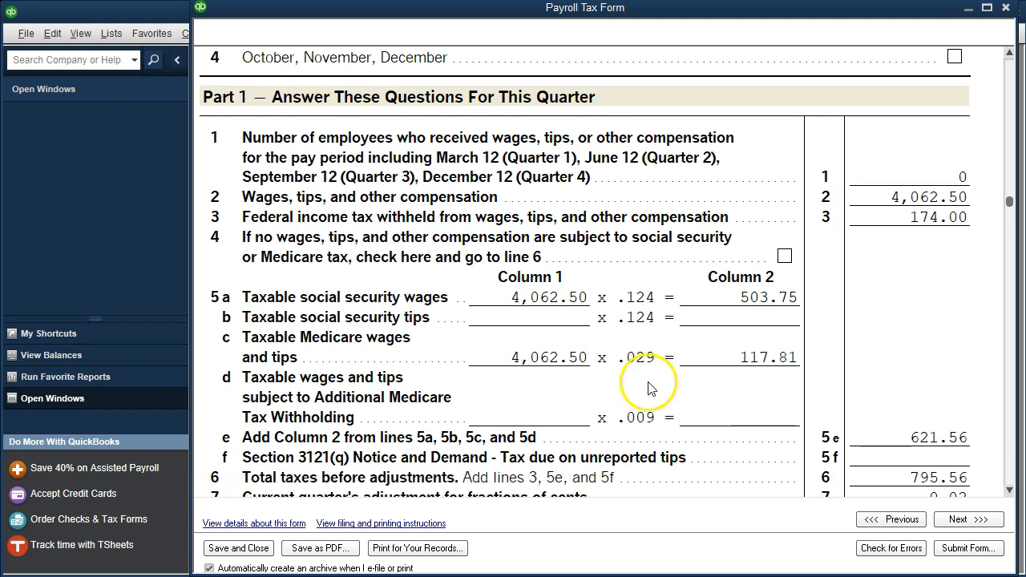
Step: Examine Form 941 lines 5e to 15 for total taxes, deposits and balance due, and close the payroll tax form
{"action": "scroll", "coordinate": [728, 361], "scroll_direction": "down", "scroll_amount": 3}
{"action": "scroll", "coordinate": [729, 367], "scroll_direction": "down", "scroll_amount": 1}
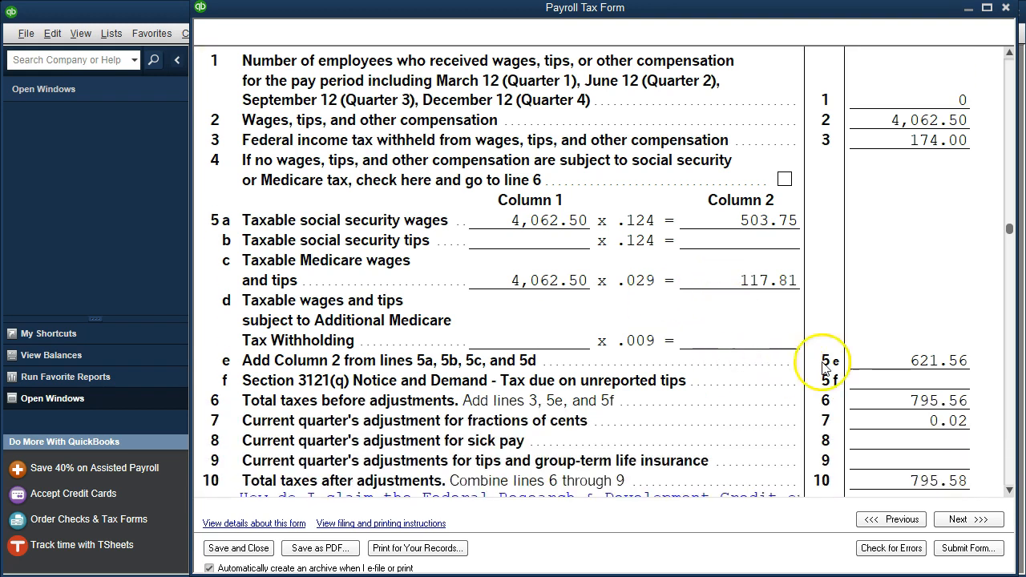
{"action": "scroll", "coordinate": [869, 373], "scroll_direction": "down", "scroll_amount": 1}
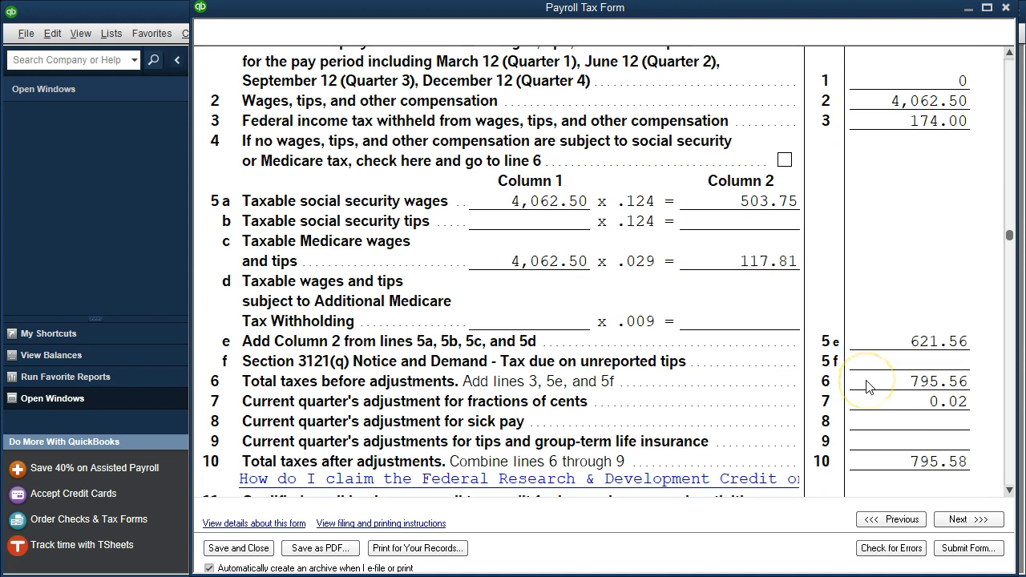
{"action": "scroll", "coordinate": [869, 387], "scroll_direction": "down", "scroll_amount": 6}
{"action": "scroll", "coordinate": [869, 387], "scroll_direction": "down", "scroll_amount": 8}
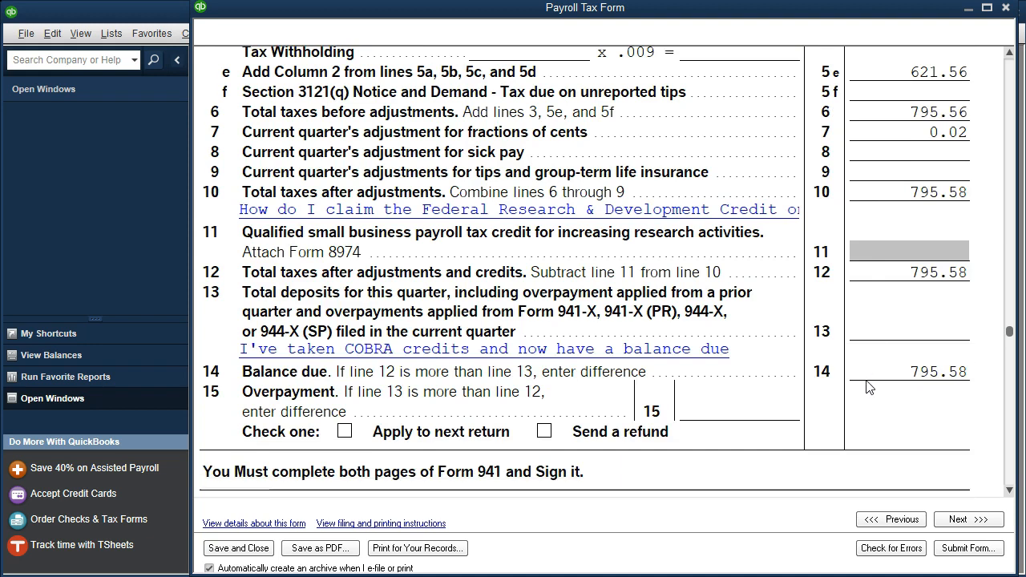
{"action": "scroll", "coordinate": [870, 387], "scroll_direction": "down", "scroll_amount": 1}
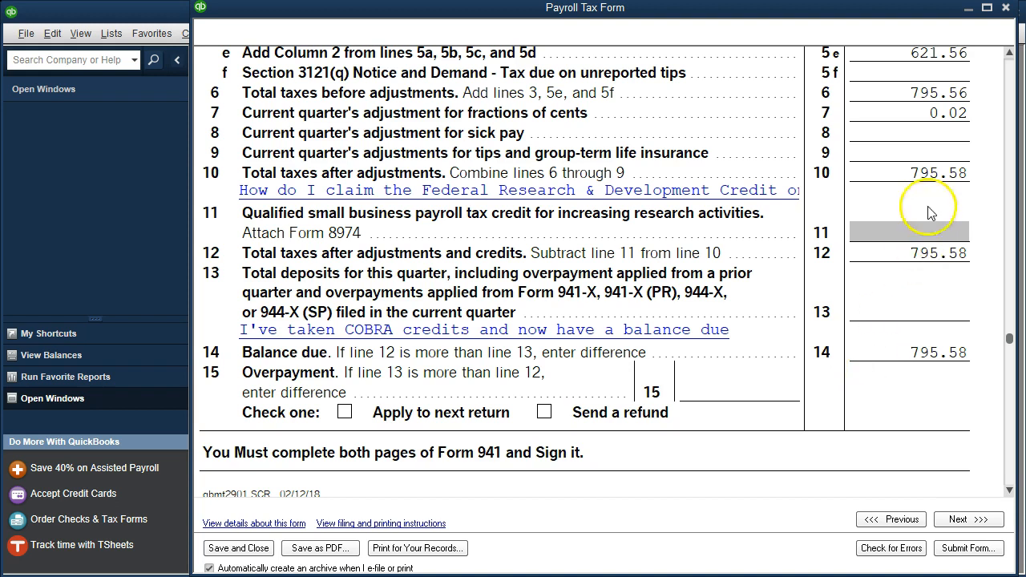
{"action": "left_click", "coordinate": [1005, 9]}
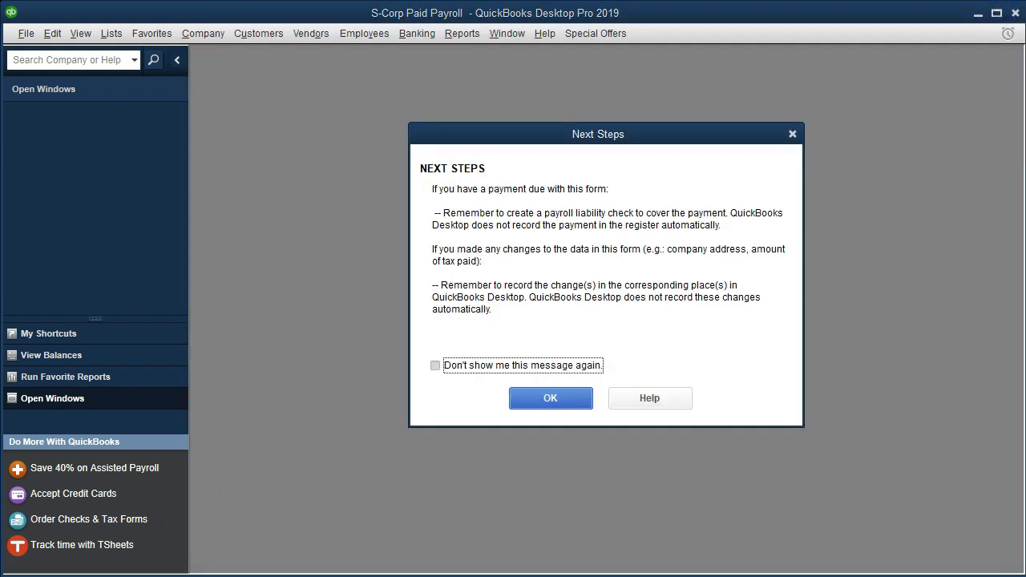
Step: Dismiss the Next Steps reminder and start filing the federal Annual Form W-2/W-3 - Wage and Tax Statement/Transmittal
{"action": "key", "text": "Return"}
{"action": "left_click", "coordinate": [995, 224]}
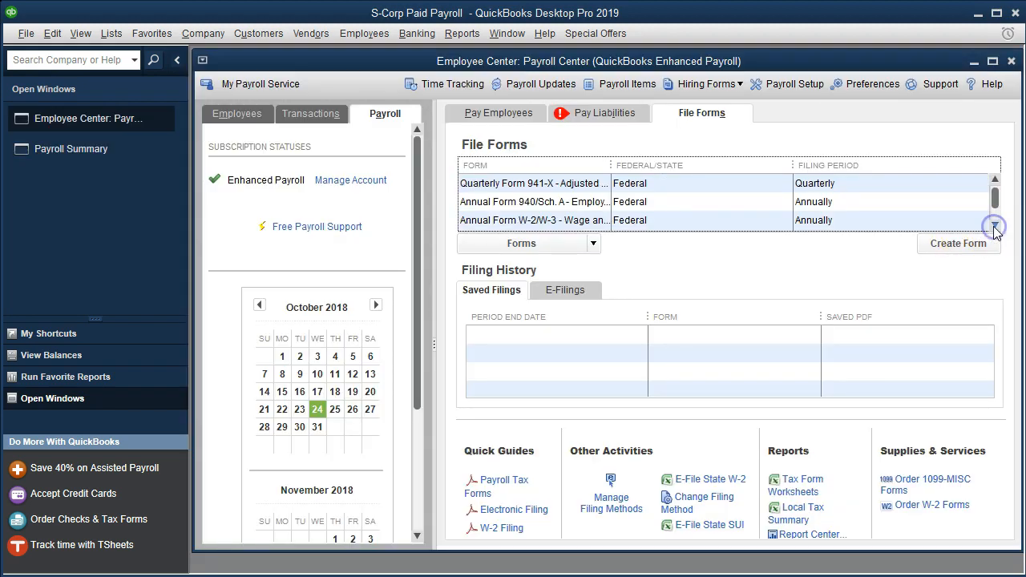
{"action": "left_click", "coordinate": [709, 223]}
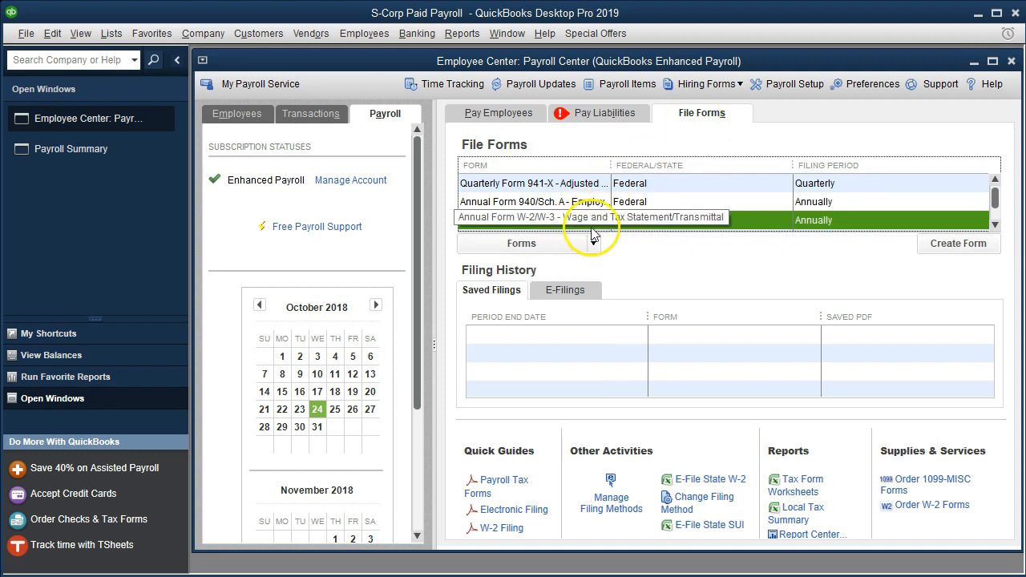
{"action": "double_click", "coordinate": [681, 223]}
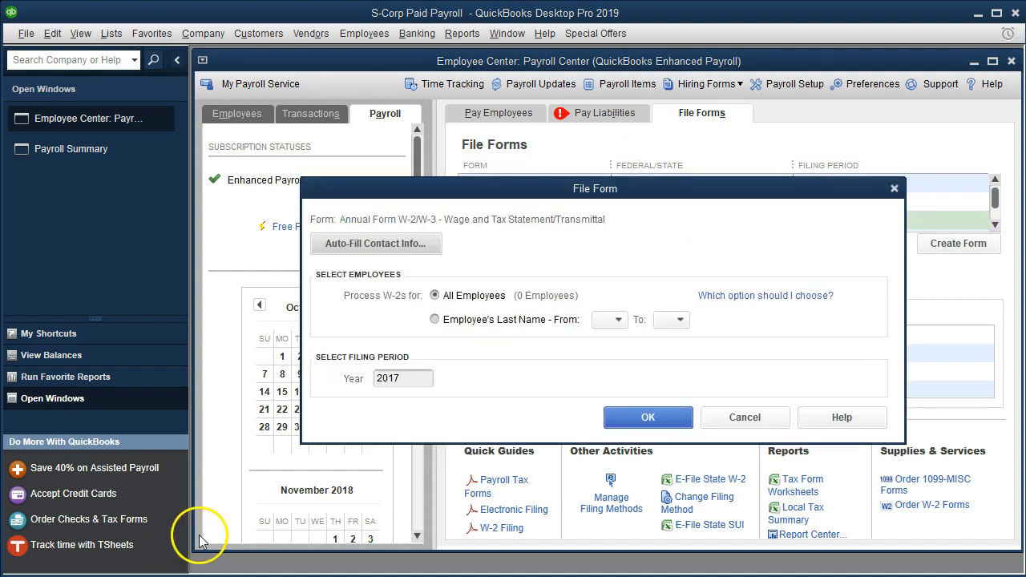
Step: Set the filing year to 2018, generate the W-2/W-3 forms for all employees, and acknowledge the tax form version warning
{"action": "double_click", "coordinate": [419, 378]}
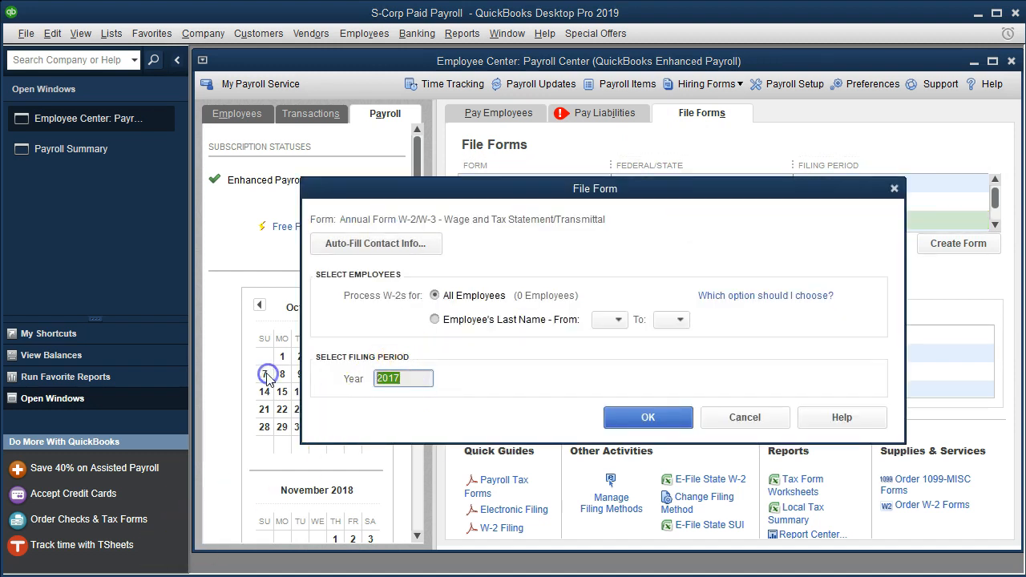
{"action": "type", "text": "2"}
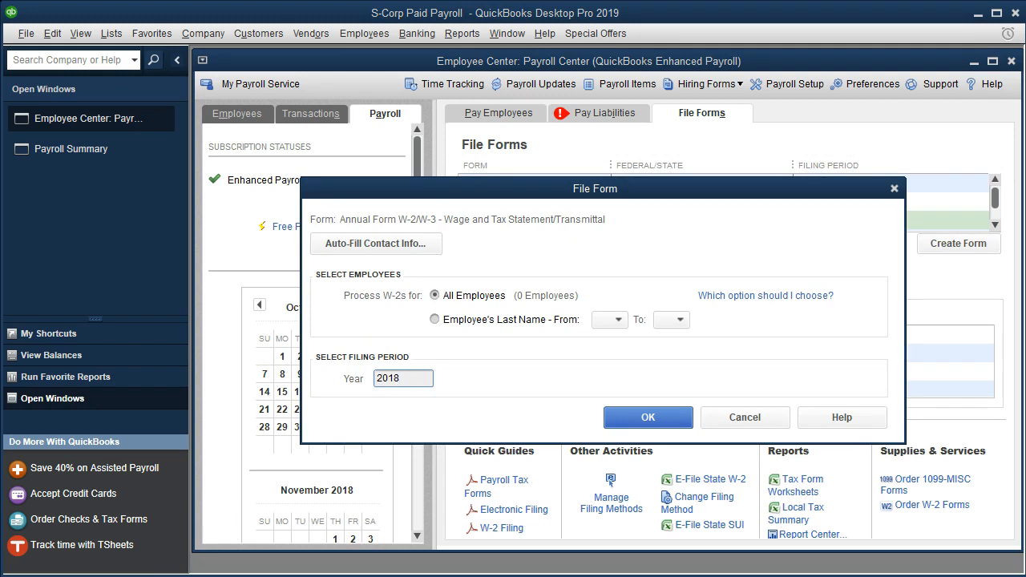
{"action": "type", "text": "018"}
{"action": "key", "text": "Tab"}
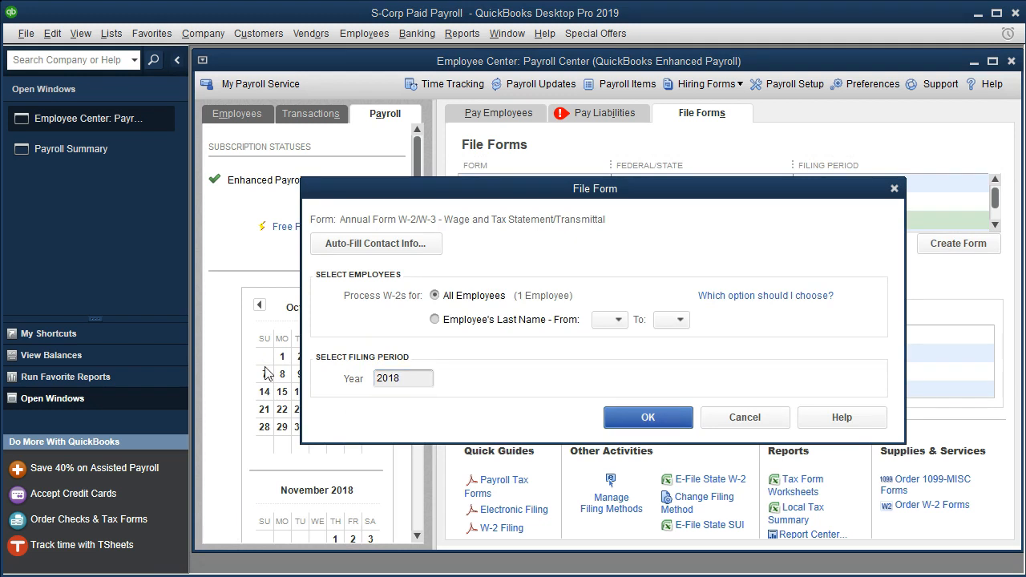
{"action": "left_click", "coordinate": [637, 419]}
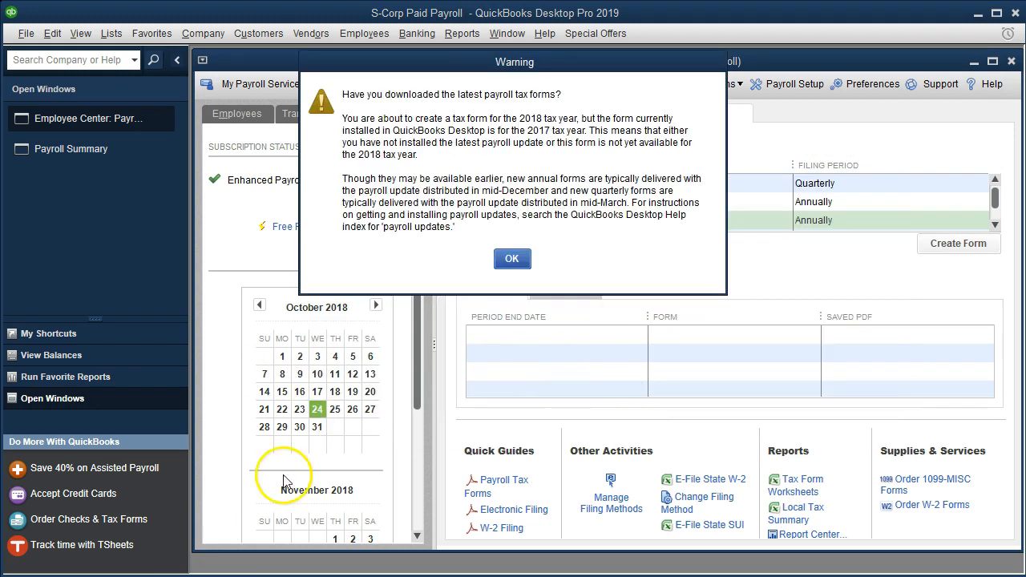
{"action": "key", "text": "Return"}
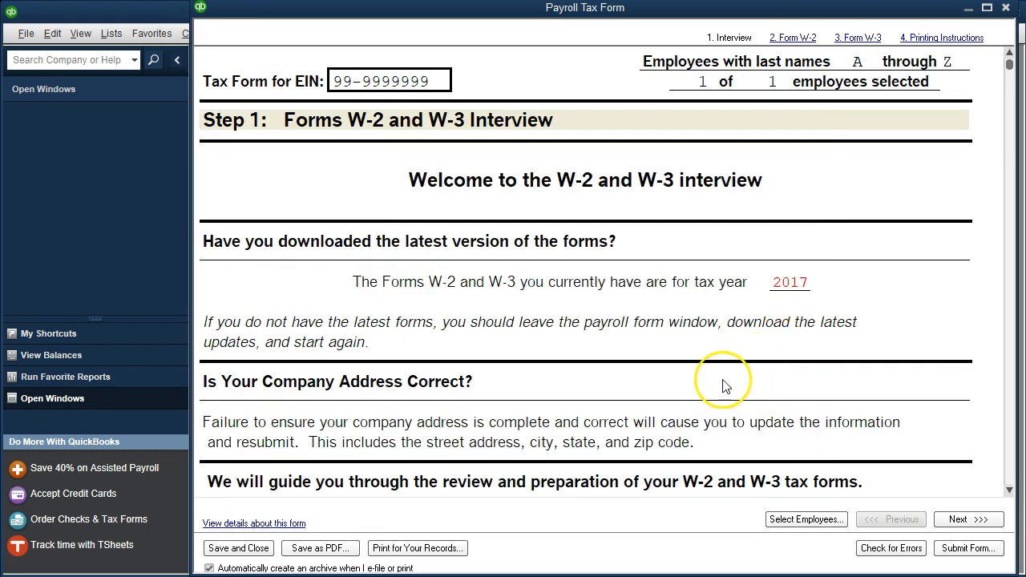
Step: Review the W-2 and W-3 interview's welcome page, including filing deadlines and duplicate-form guidance, and advance to the company information page
{"action": "scroll", "coordinate": [724, 387], "scroll_direction": "down", "scroll_amount": 3}
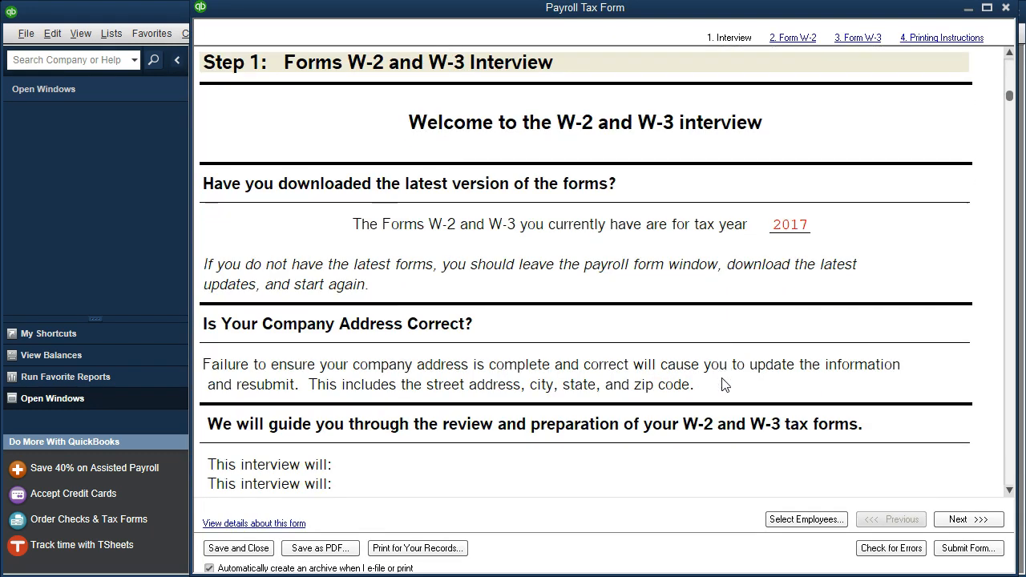
{"action": "scroll", "coordinate": [721, 381], "scroll_direction": "down", "scroll_amount": 3}
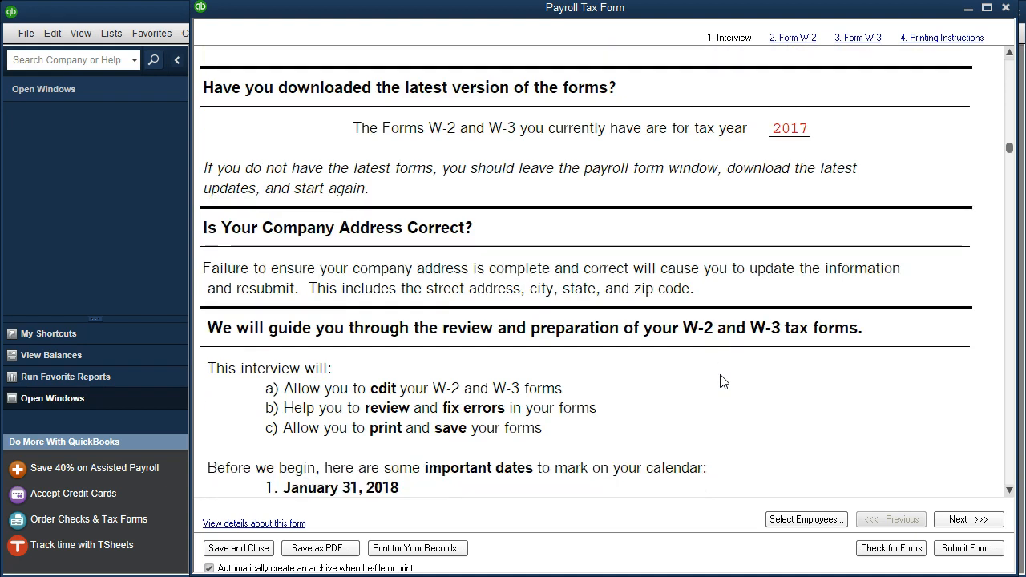
{"action": "scroll", "coordinate": [721, 381], "scroll_direction": "down", "scroll_amount": 2}
{"action": "scroll", "coordinate": [721, 380], "scroll_direction": "down", "scroll_amount": 9}
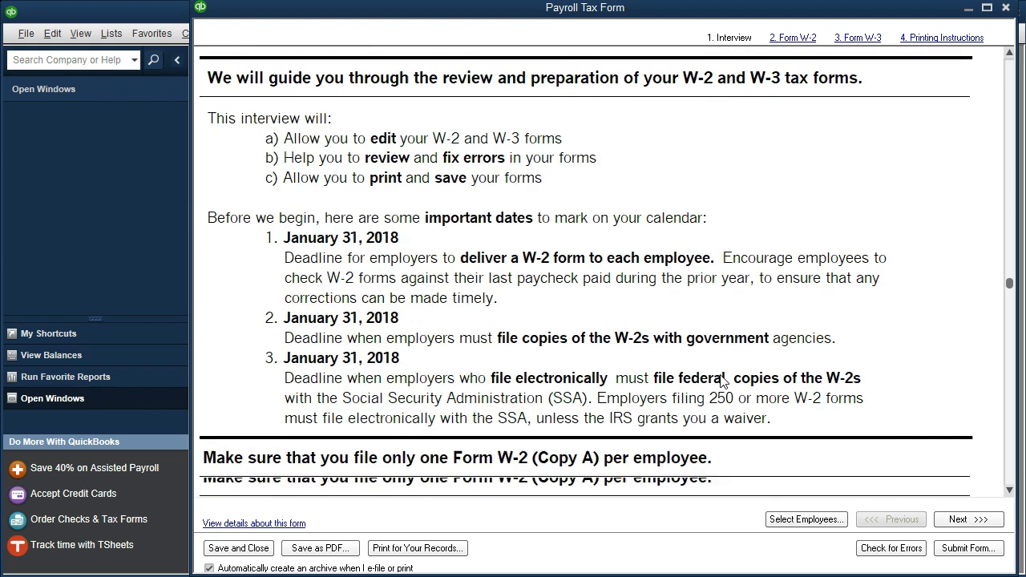
{"action": "scroll", "coordinate": [721, 380], "scroll_direction": "down", "scroll_amount": 2}
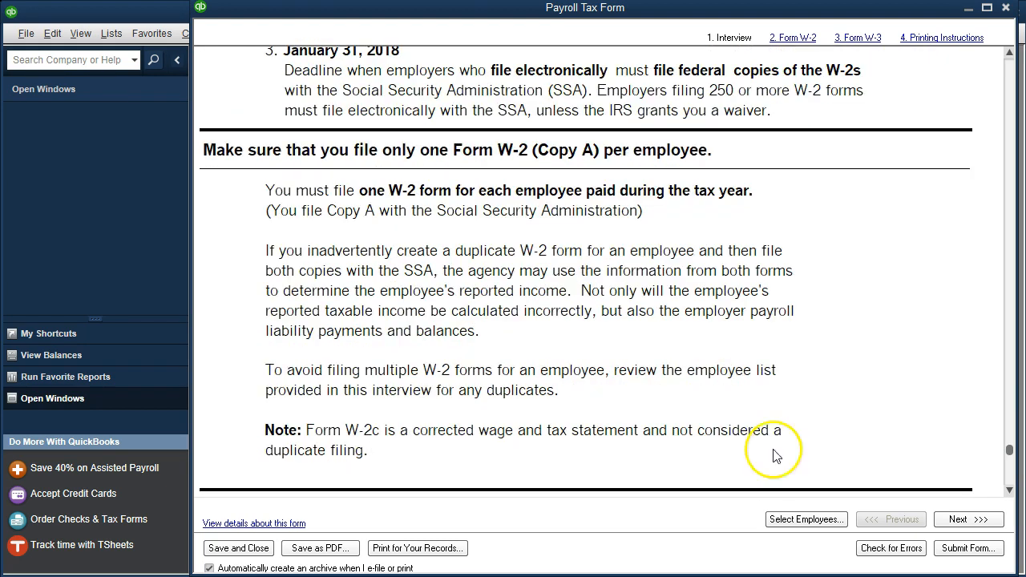
{"action": "left_click", "coordinate": [984, 521]}
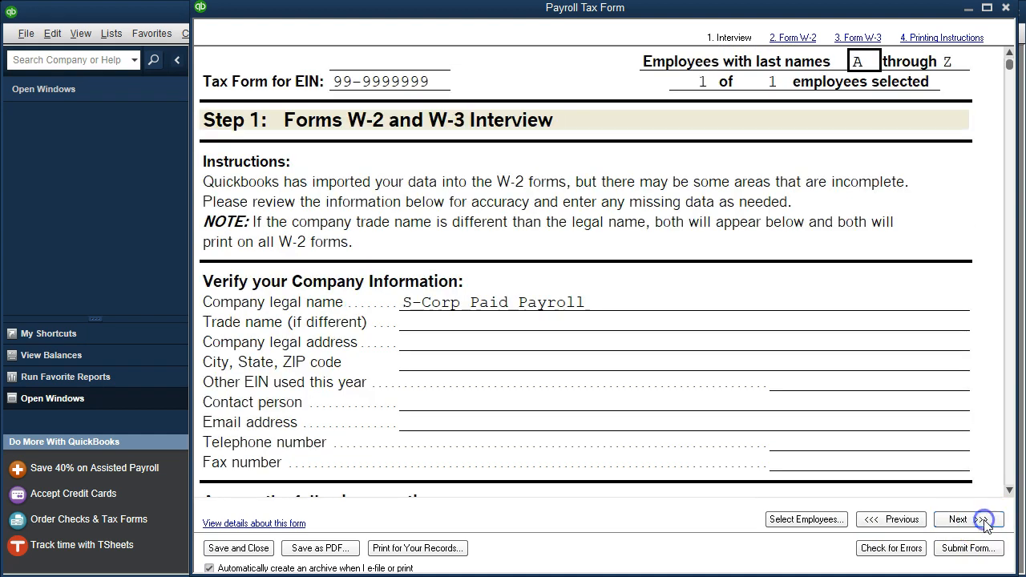
Step: Review the interview's company information, kind of payer and employer, and control number sections, and advance to the Form W-2 worksheet
{"action": "scroll", "coordinate": [564, 430], "scroll_direction": "down", "scroll_amount": 5}
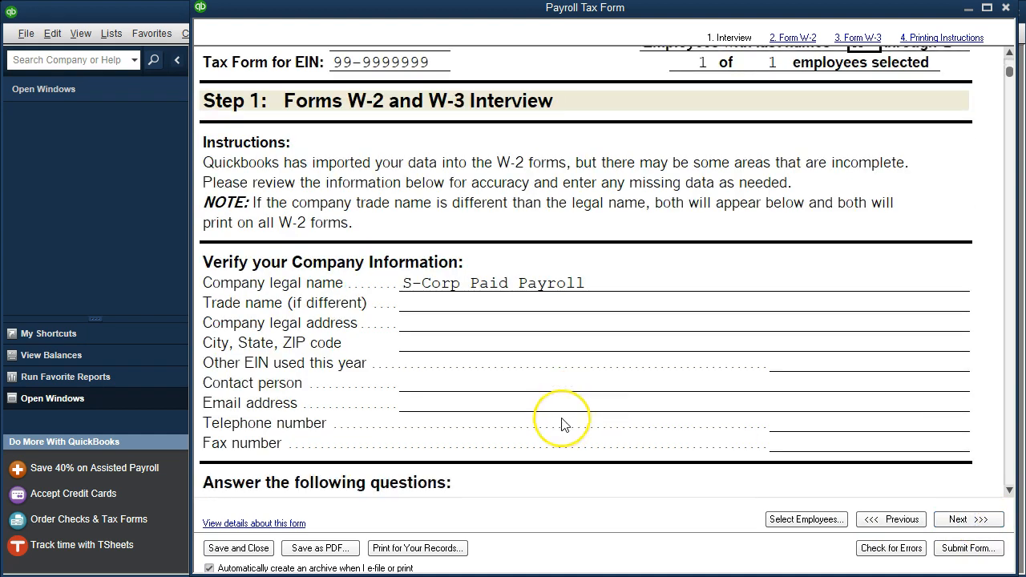
{"action": "scroll", "coordinate": [564, 424], "scroll_direction": "down", "scroll_amount": 12}
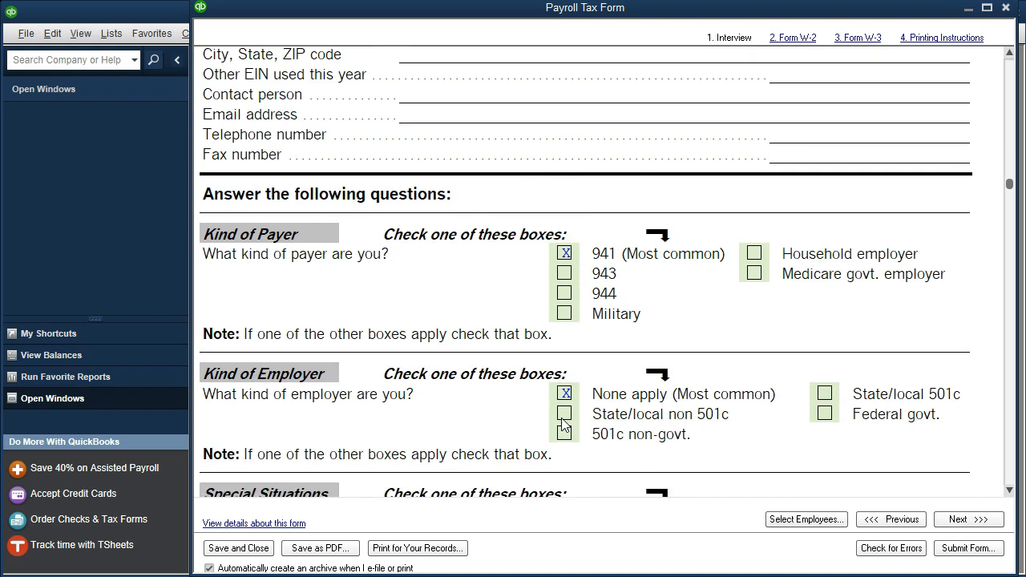
{"action": "scroll", "coordinate": [565, 425], "scroll_direction": "down", "scroll_amount": 10}
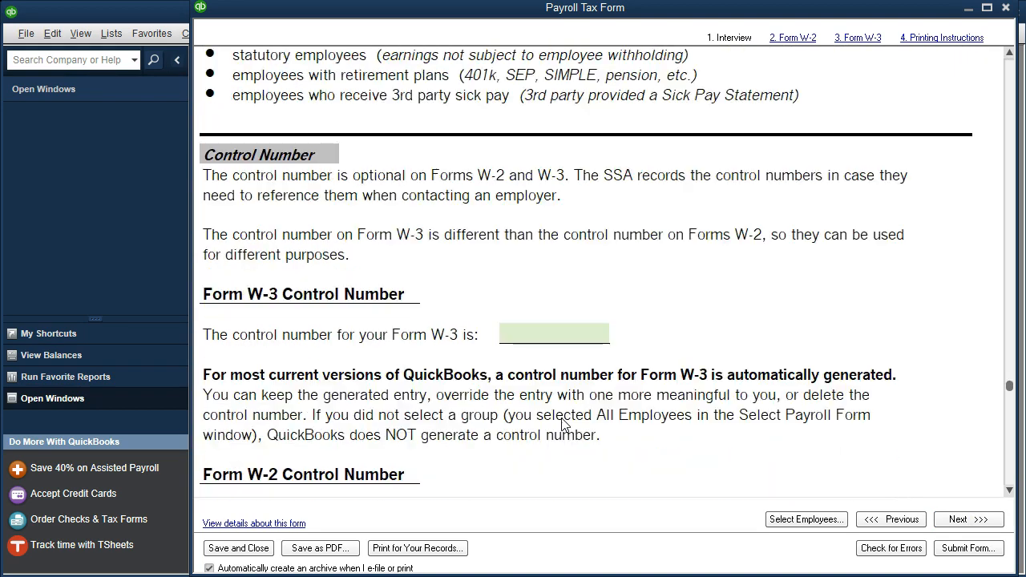
{"action": "left_click", "coordinate": [968, 519]}
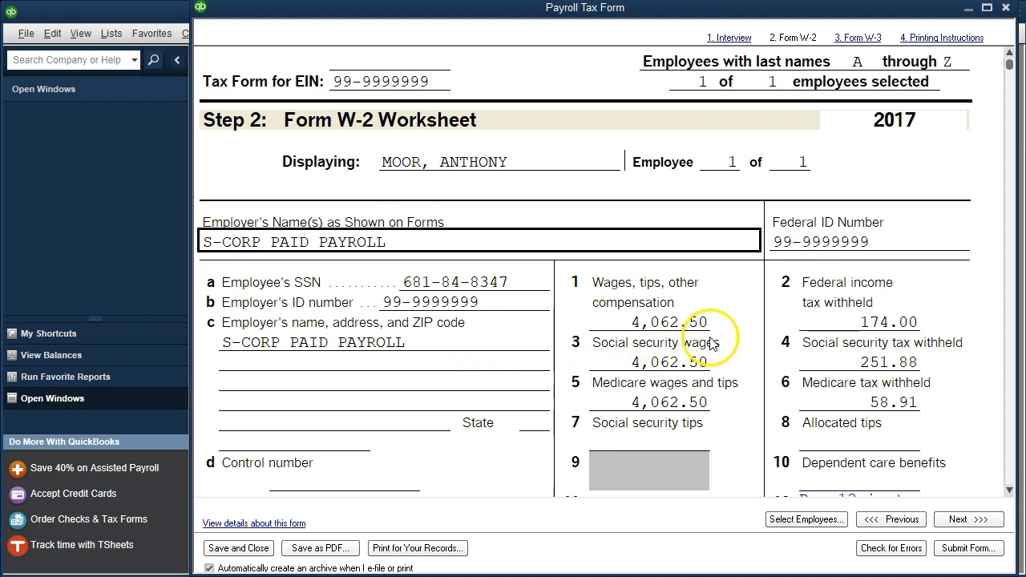
Step: Examine the Form W-2 worksheet's wages, federal withholdings, box 14 and state boxes 15 to 17, and advance to Form W-3
{"action": "scroll", "coordinate": [710, 343], "scroll_direction": "down", "scroll_amount": 2}
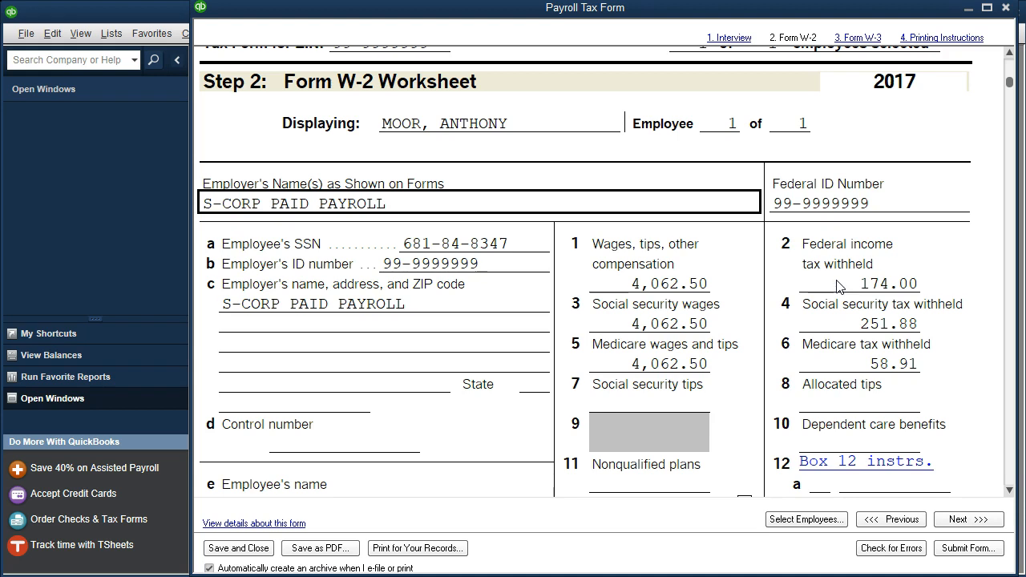
{"action": "scroll", "coordinate": [838, 287], "scroll_direction": "down", "scroll_amount": 1}
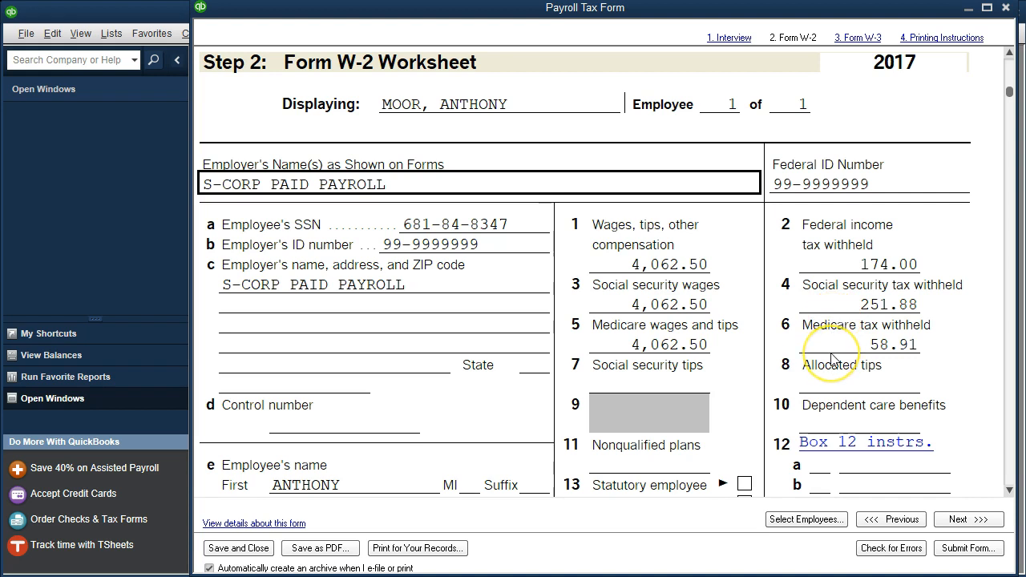
{"action": "scroll", "coordinate": [832, 358], "scroll_direction": "down", "scroll_amount": 3}
{"action": "scroll", "coordinate": [832, 358], "scroll_direction": "down", "scroll_amount": 5}
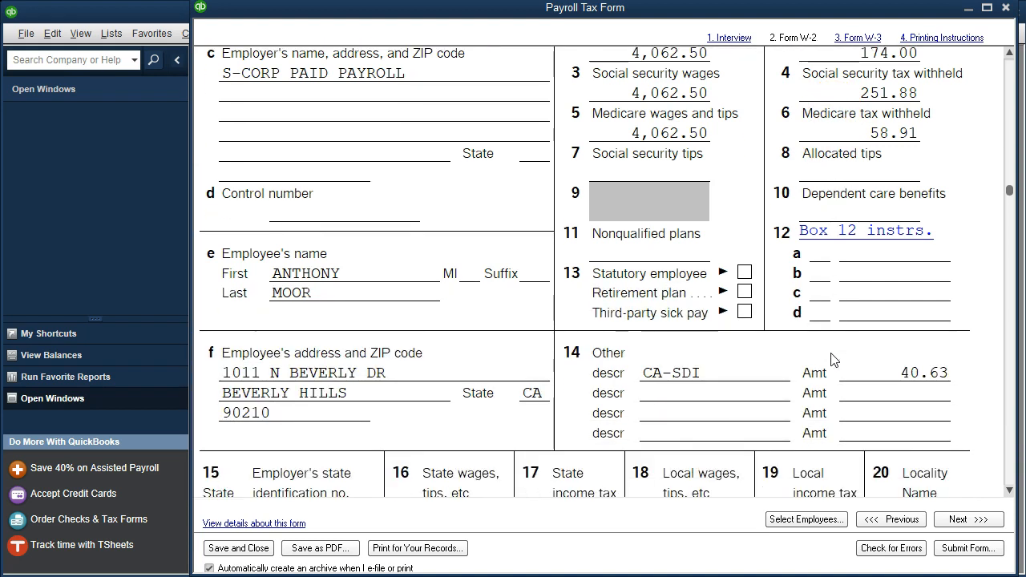
{"action": "scroll", "coordinate": [832, 359], "scroll_direction": "down", "scroll_amount": 1}
{"action": "scroll", "coordinate": [772, 367], "scroll_direction": "down", "scroll_amount": 1}
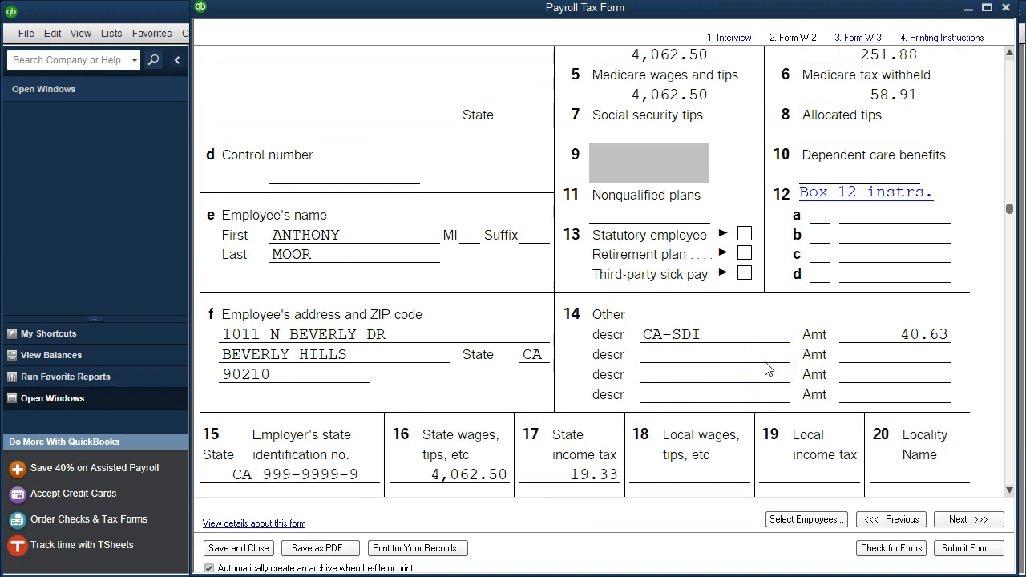
{"action": "scroll", "coordinate": [710, 360], "scroll_direction": "down", "scroll_amount": 2}
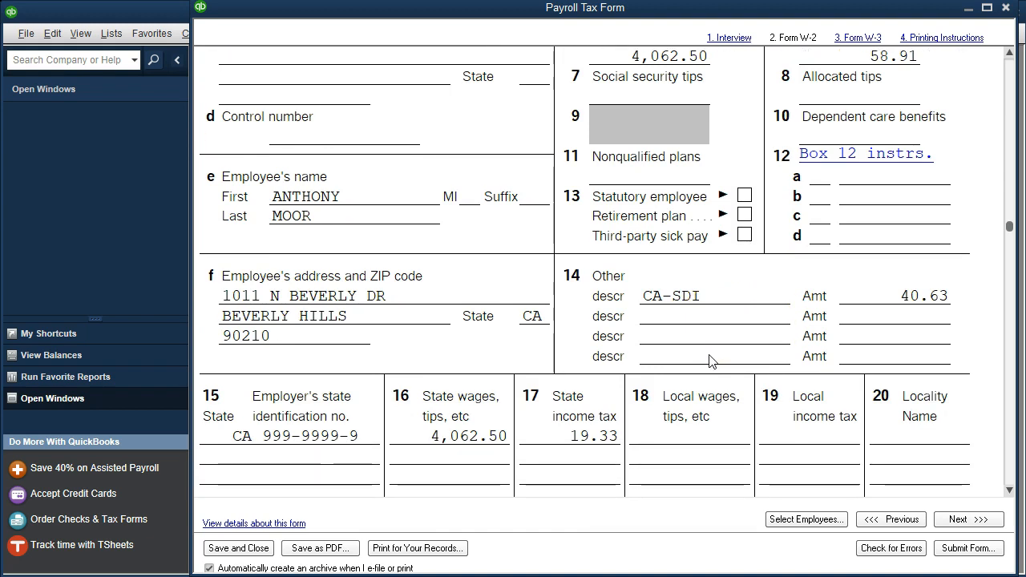
{"action": "scroll", "coordinate": [709, 361], "scroll_direction": "down", "scroll_amount": 1}
{"action": "scroll", "coordinate": [540, 334], "scroll_direction": "down", "scroll_amount": 2}
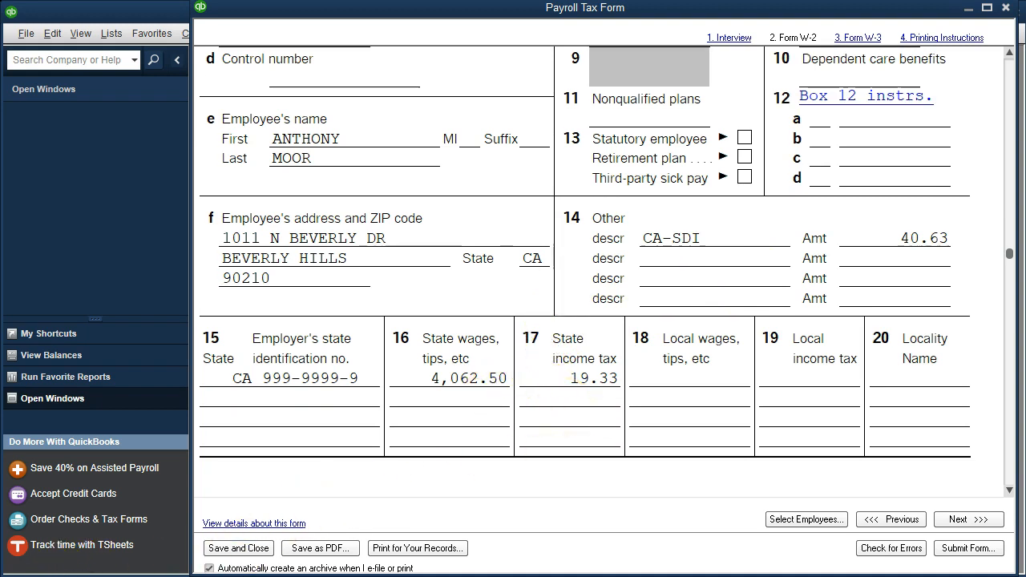
{"action": "left_click", "coordinate": [959, 519]}
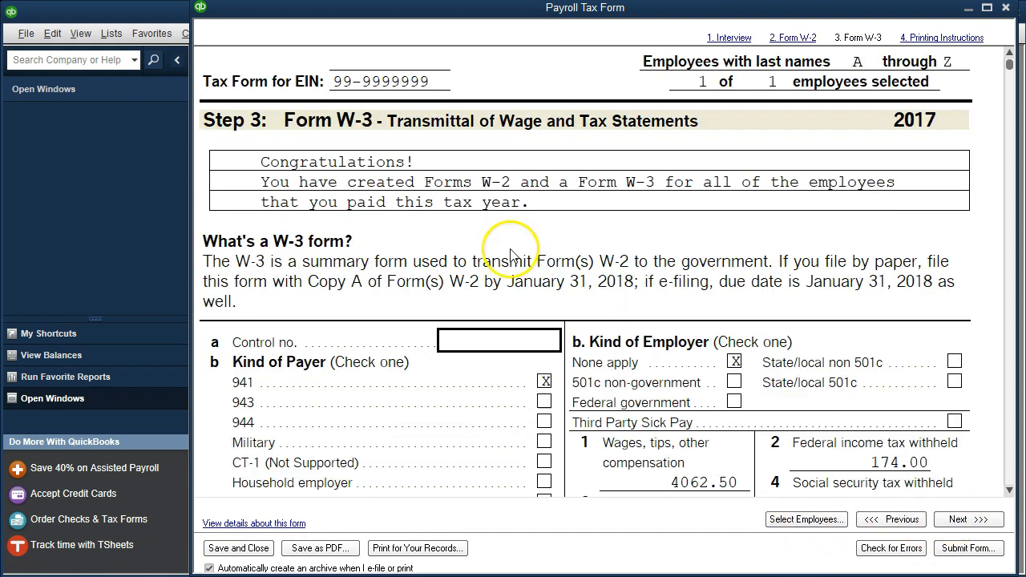
Step: Examine Form W-3 from the kind of payer and wage totals down to the state amounts and signature section
{"action": "scroll", "coordinate": [451, 363], "scroll_direction": "down", "scroll_amount": 4}
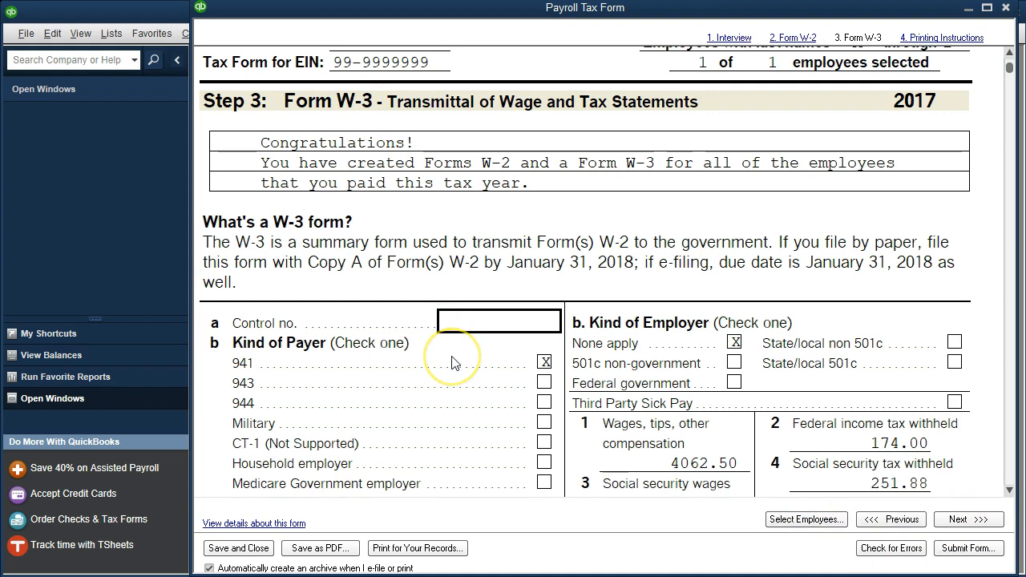
{"action": "scroll", "coordinate": [451, 362], "scroll_direction": "down", "scroll_amount": 1}
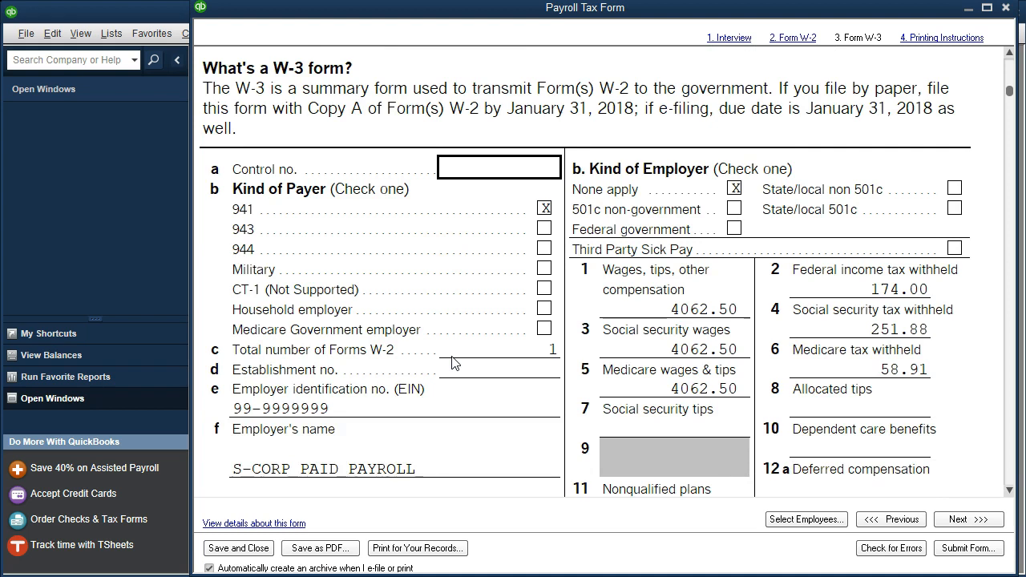
{"action": "scroll", "coordinate": [451, 362], "scroll_direction": "down", "scroll_amount": 1}
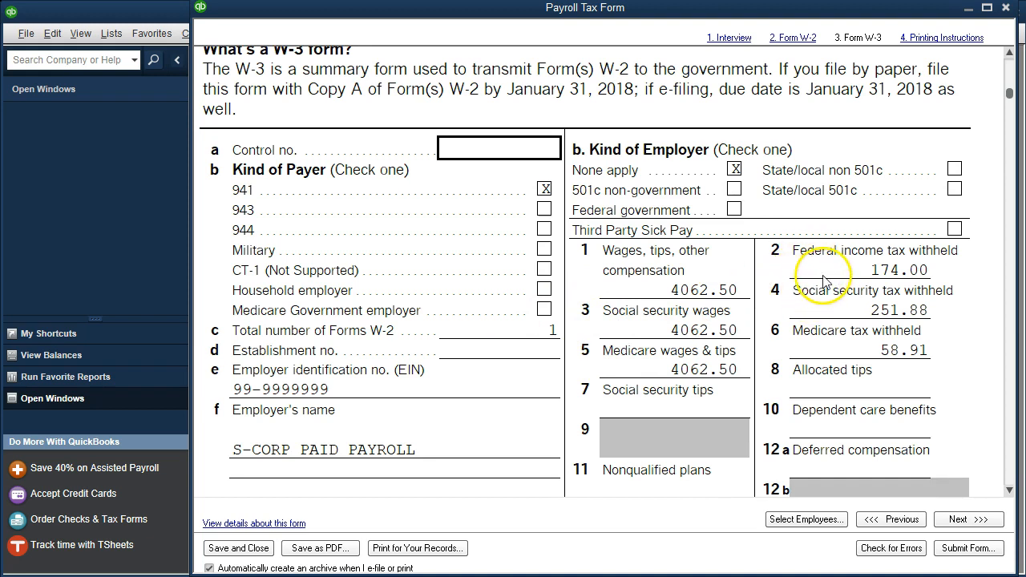
{"action": "scroll", "coordinate": [765, 352], "scroll_direction": "down", "scroll_amount": 2}
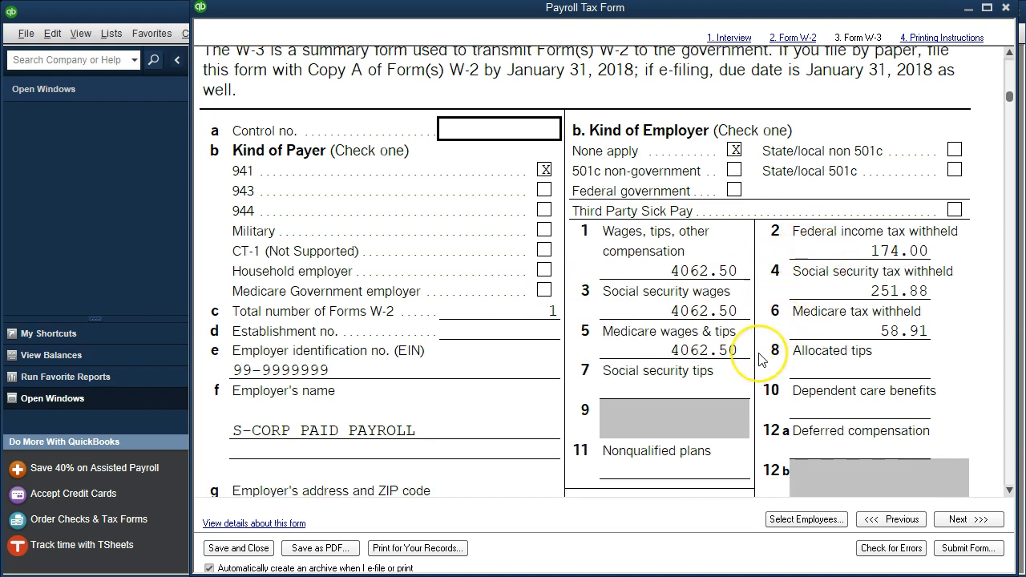
{"action": "scroll", "coordinate": [762, 359], "scroll_direction": "down", "scroll_amount": 10}
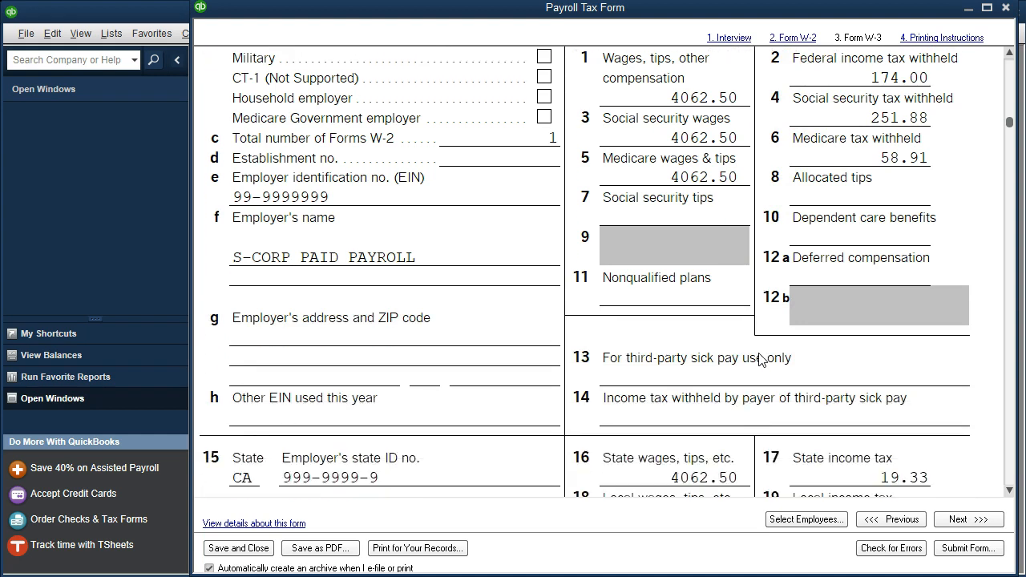
{"action": "scroll", "coordinate": [761, 359], "scroll_direction": "down", "scroll_amount": 12}
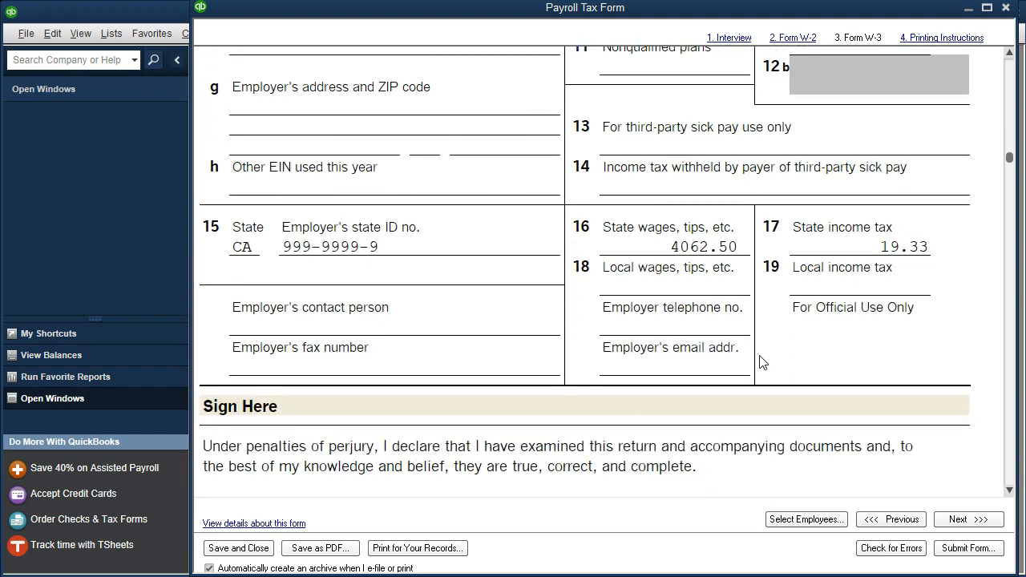
{"action": "scroll", "coordinate": [761, 359], "scroll_direction": "down", "scroll_amount": 1}
{"action": "scroll", "coordinate": [716, 415], "scroll_direction": "down", "scroll_amount": 3}
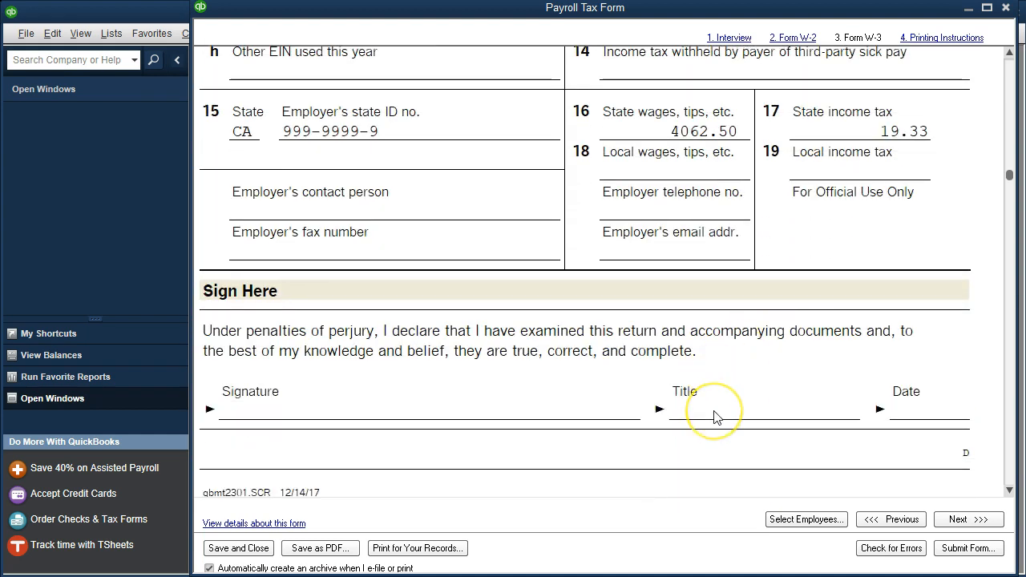